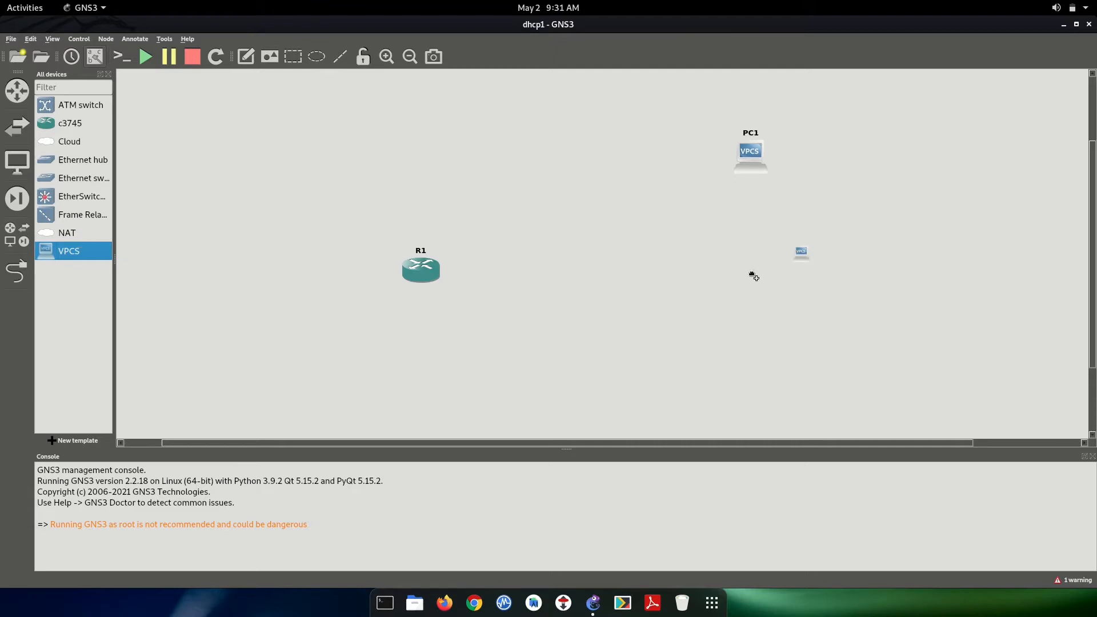
Add a third VPCS below the other two PCs and an Ethernet switch between R1 and the PCs
drag(82, 250, 676, 387)
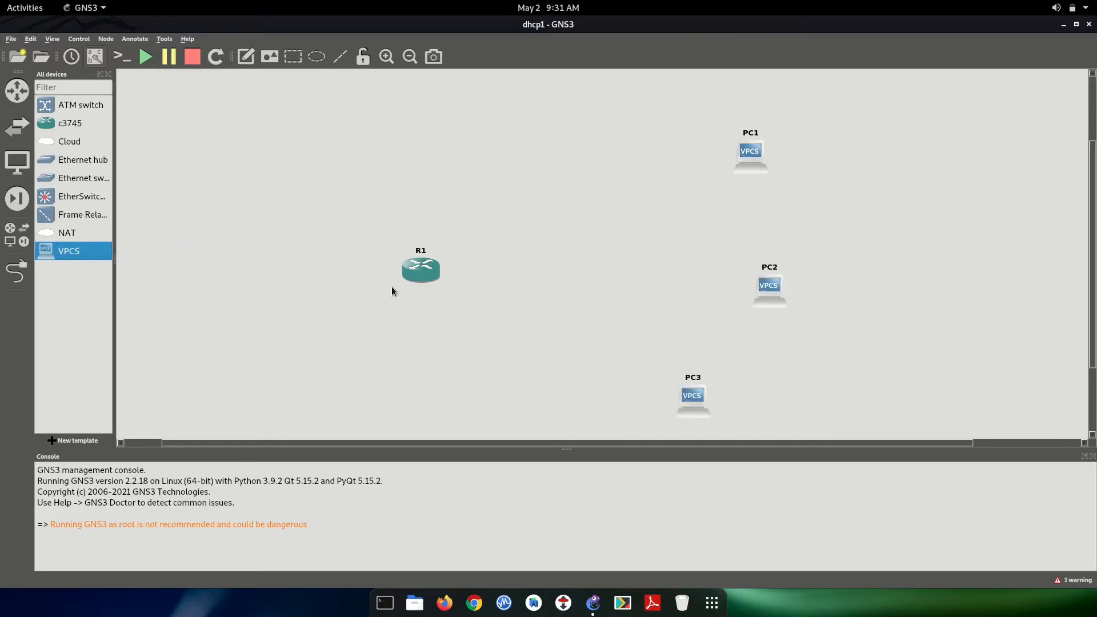
drag(68, 177, 568, 257)
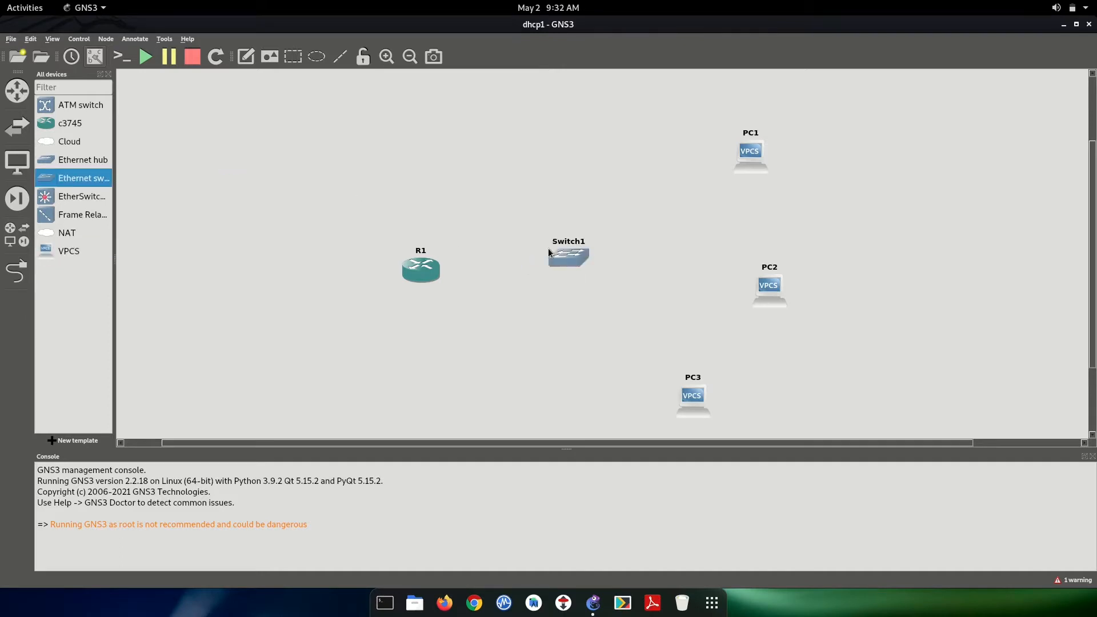
Link R1's FastEthernet0/0 to Ethernet0 on Switch1
click(17, 271)
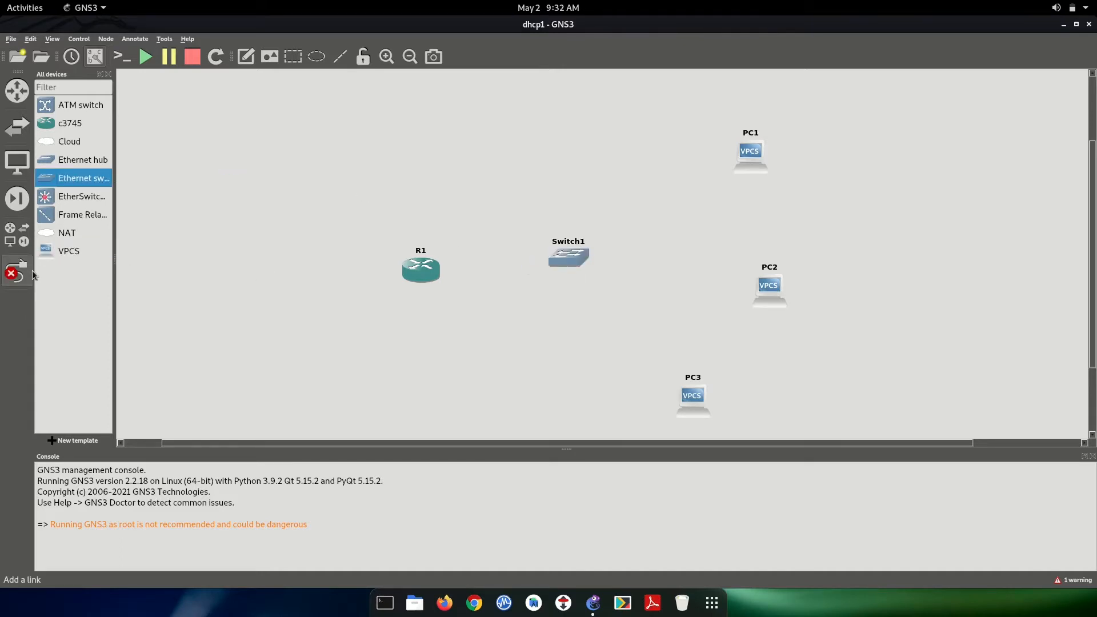
click(421, 271)
click(457, 282)
click(569, 256)
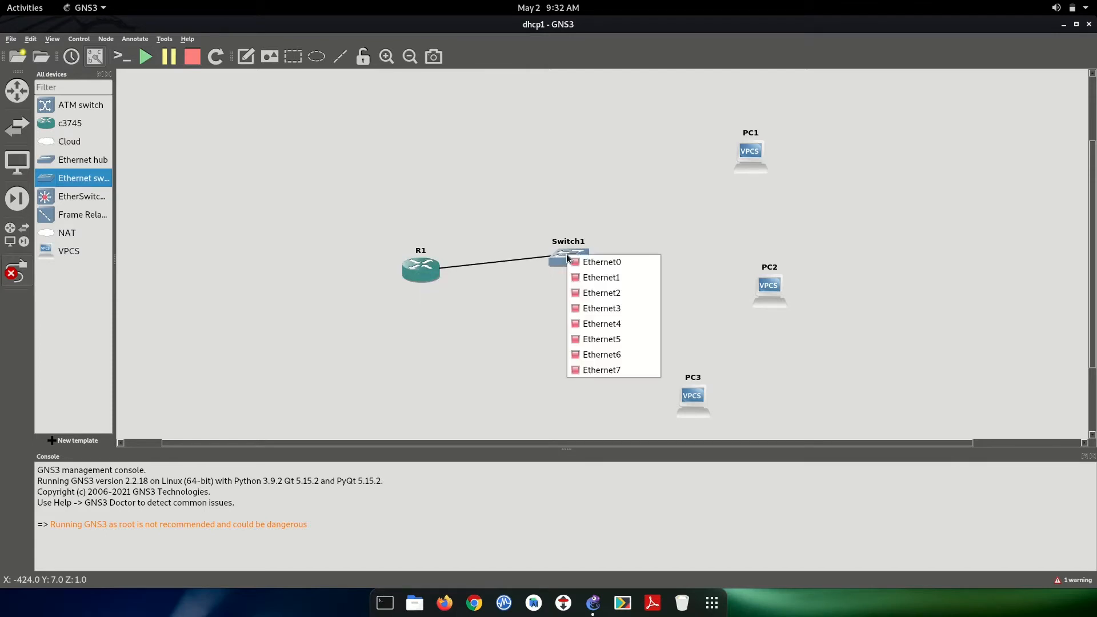
click(605, 256)
Link Ethernet1 on Switch1 to Ethernet0 on PC1
click(572, 253)
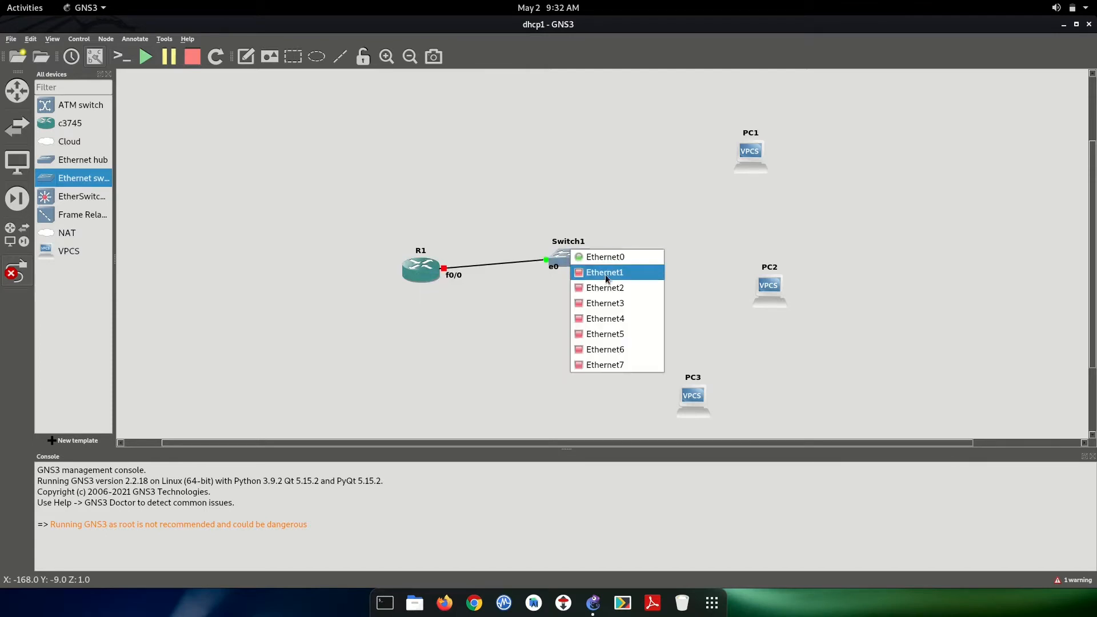
click(606, 273)
click(749, 152)
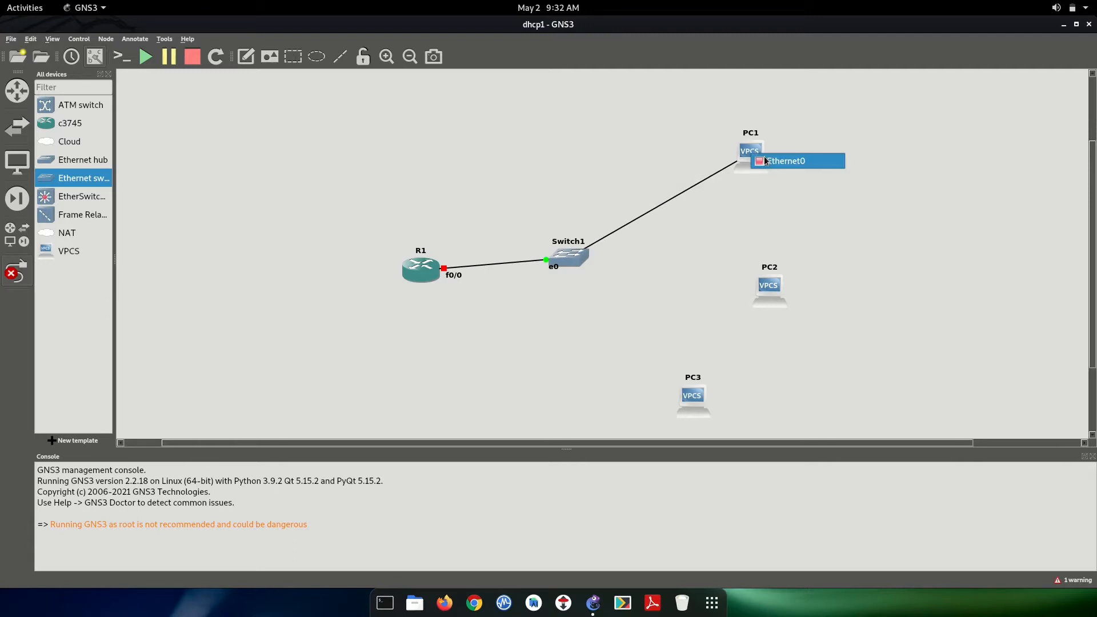
click(765, 159)
Link Ethernet2 on Switch1 to Ethernet0 on PC2
click(568, 269)
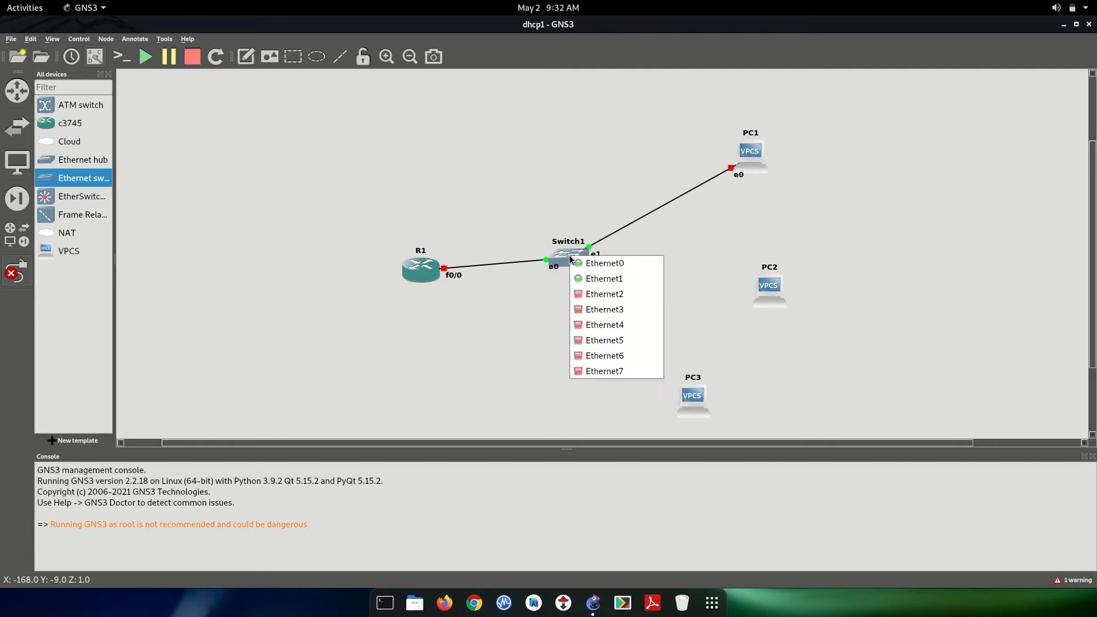
click(592, 290)
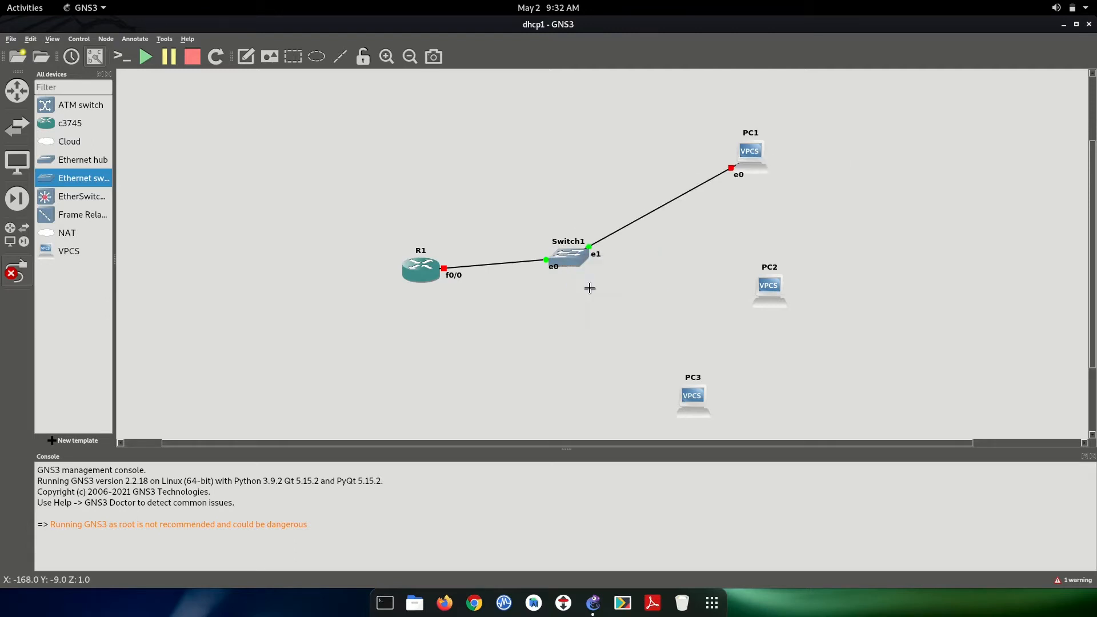
click(771, 287)
click(786, 293)
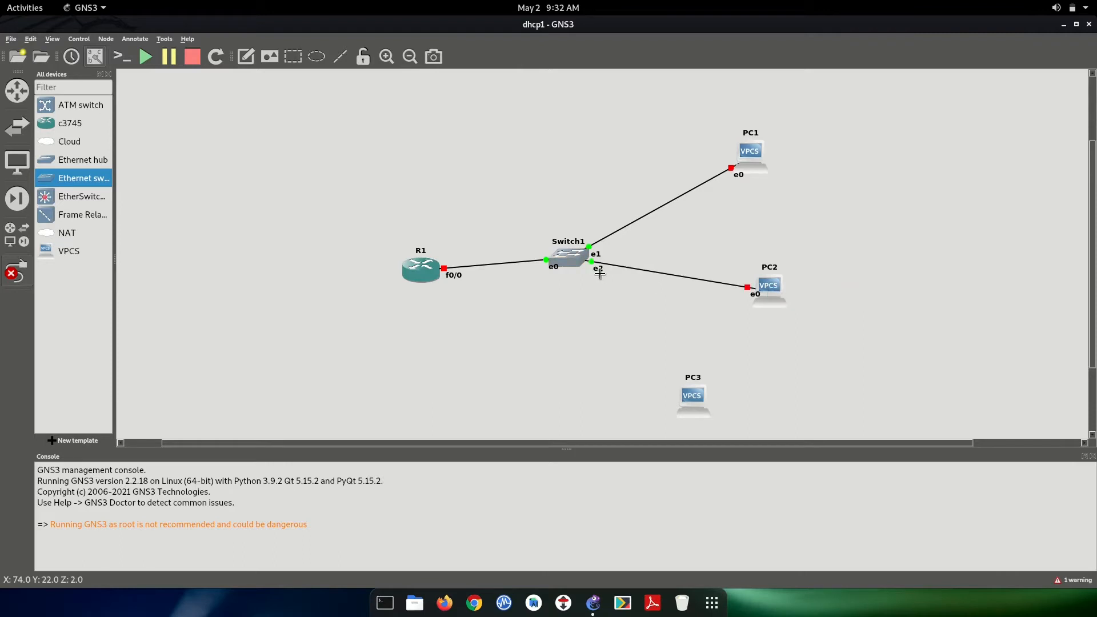
Link Ethernet3 on Switch1 to Ethernet0 on PC3
click(568, 258)
click(595, 313)
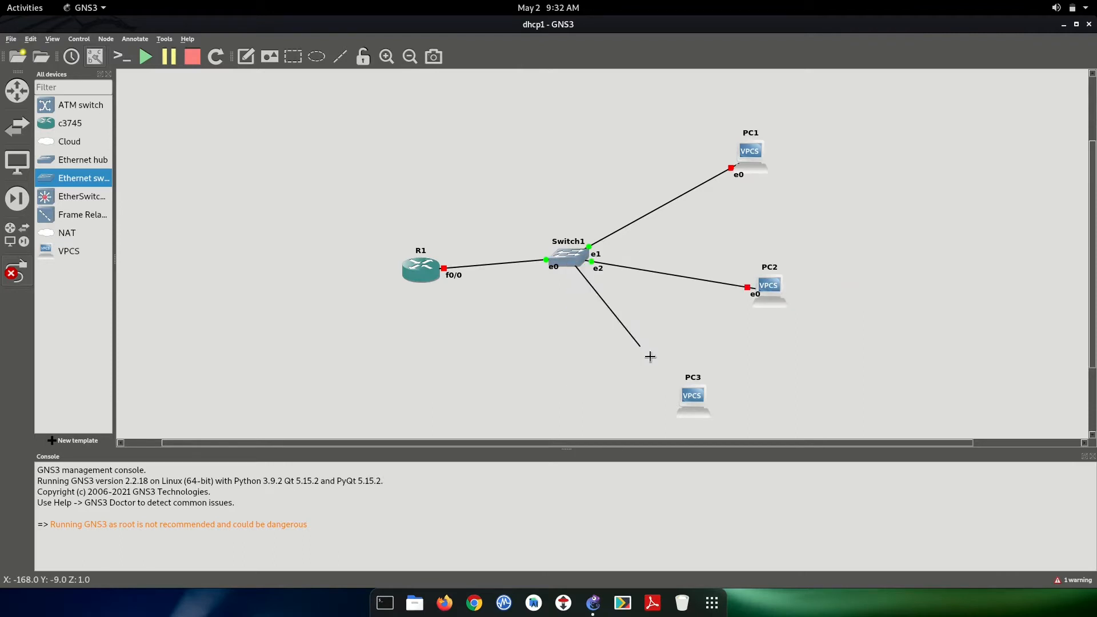
click(688, 393)
click(703, 406)
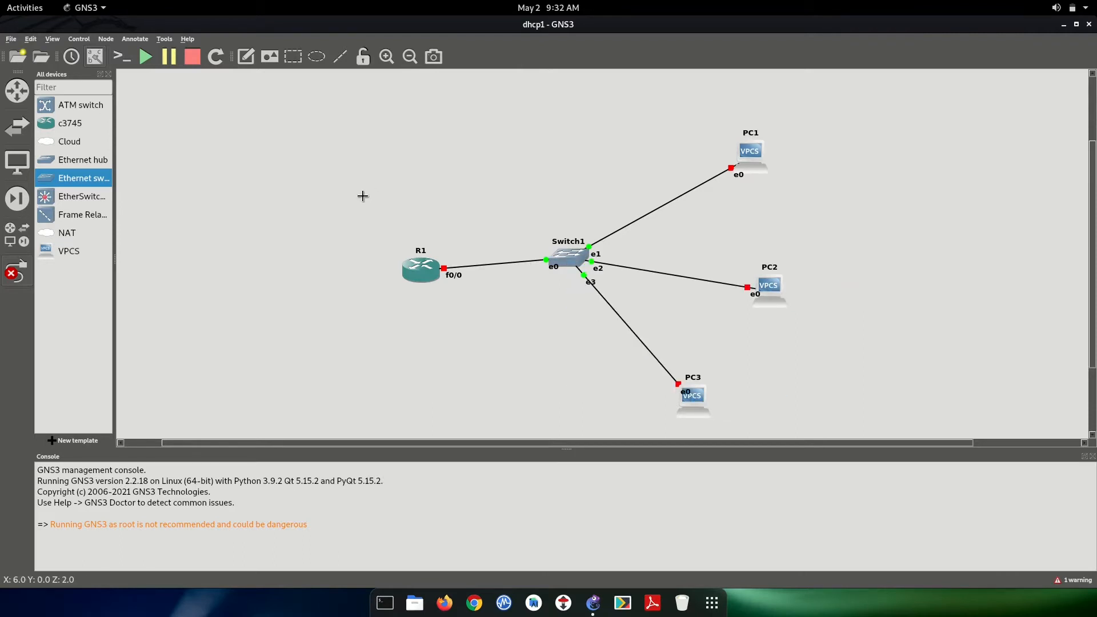
Start all devices in the topology and leave link-adding mode
click(140, 56)
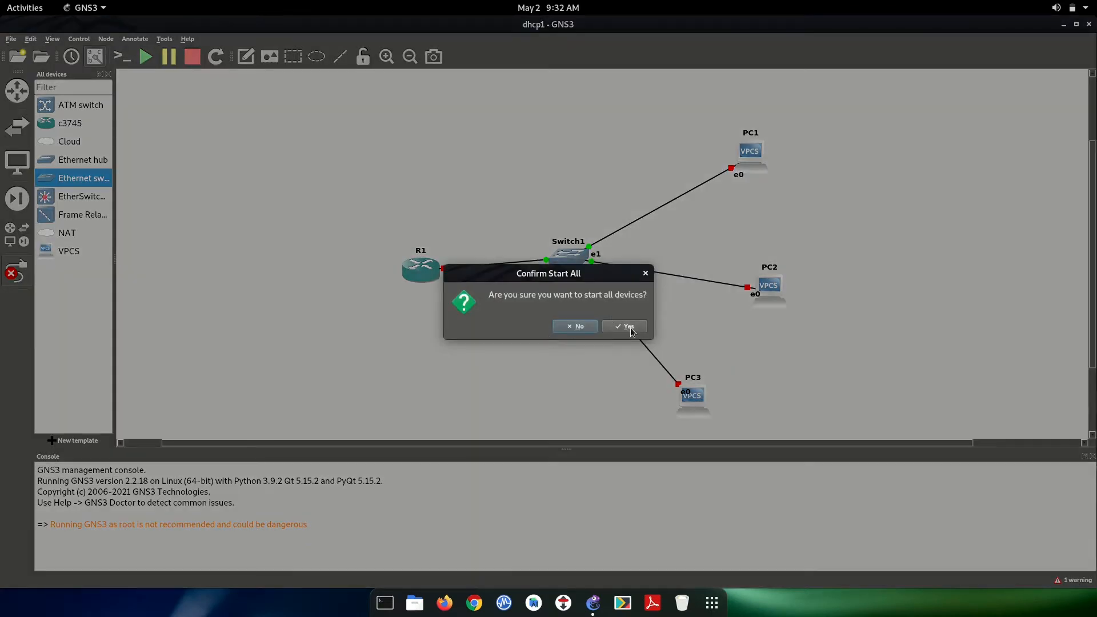
click(627, 326)
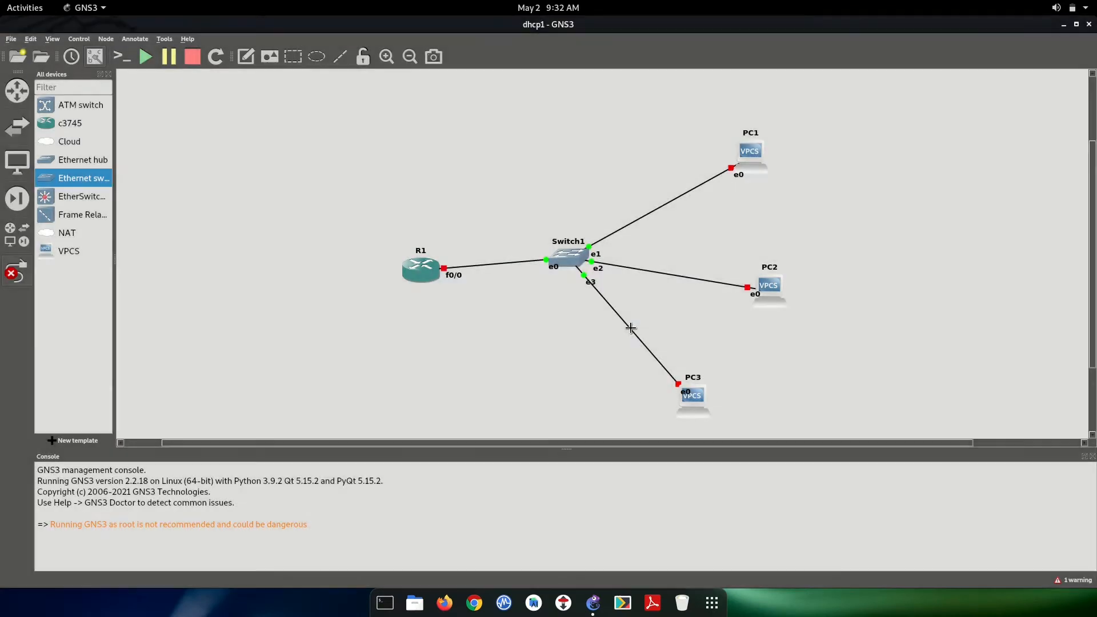
mouse_move(429, 277)
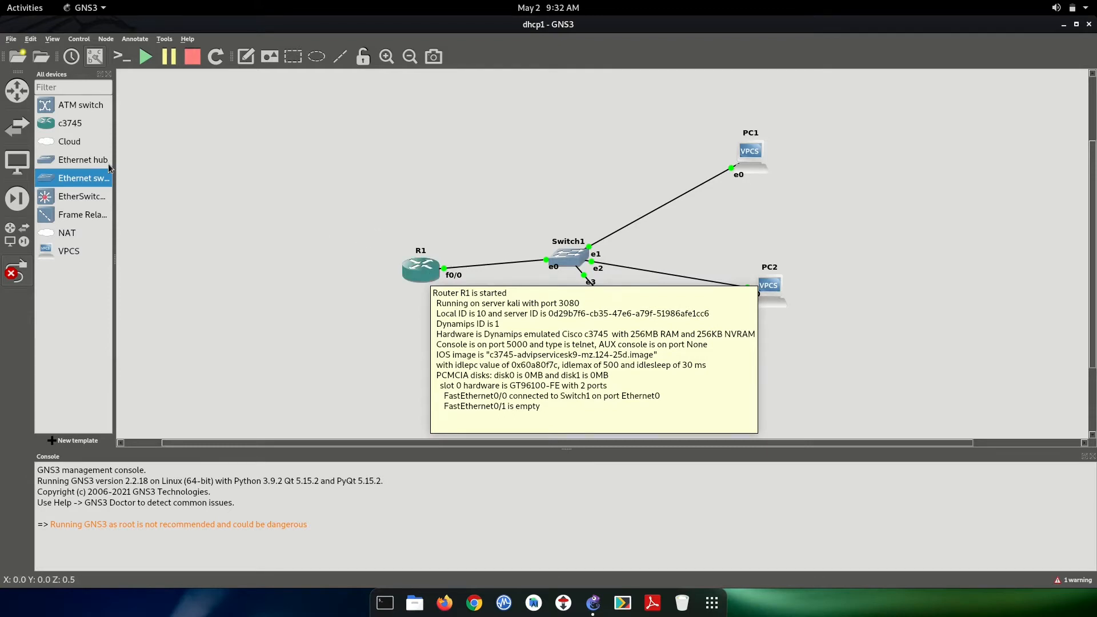
click(7, 276)
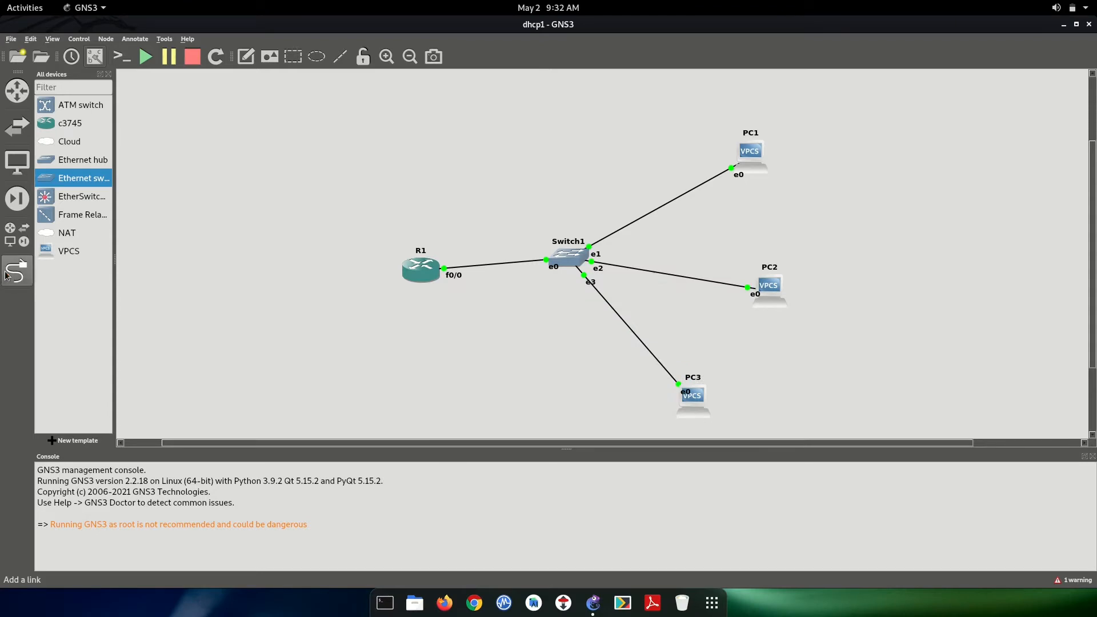
Open R1's console, bring up its command prompt and minimize the console window
right_click(424, 270)
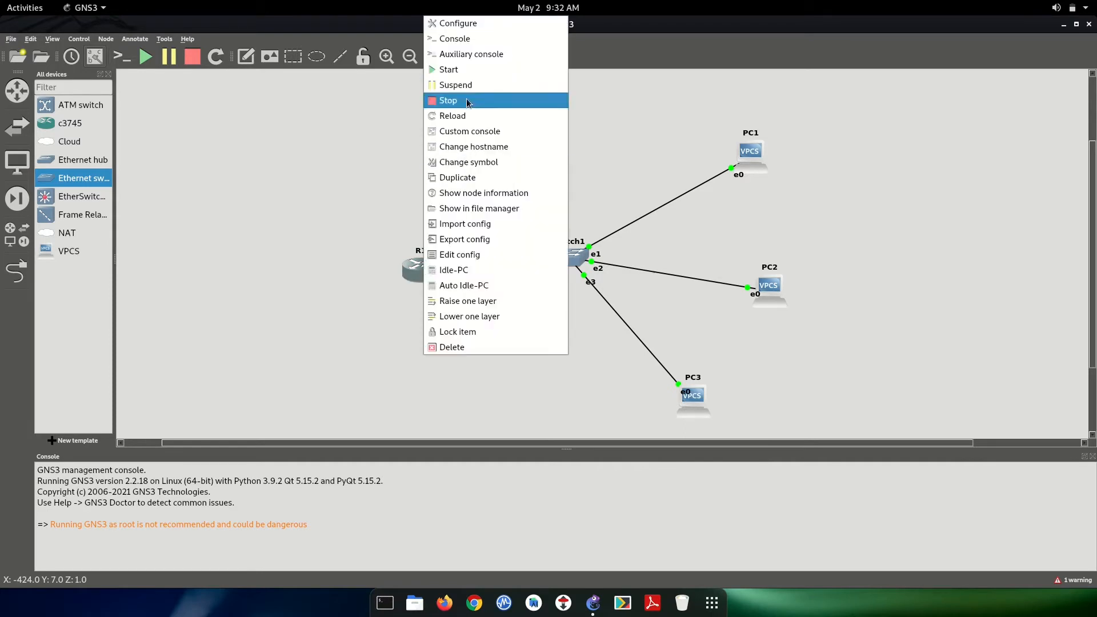
click(488, 39)
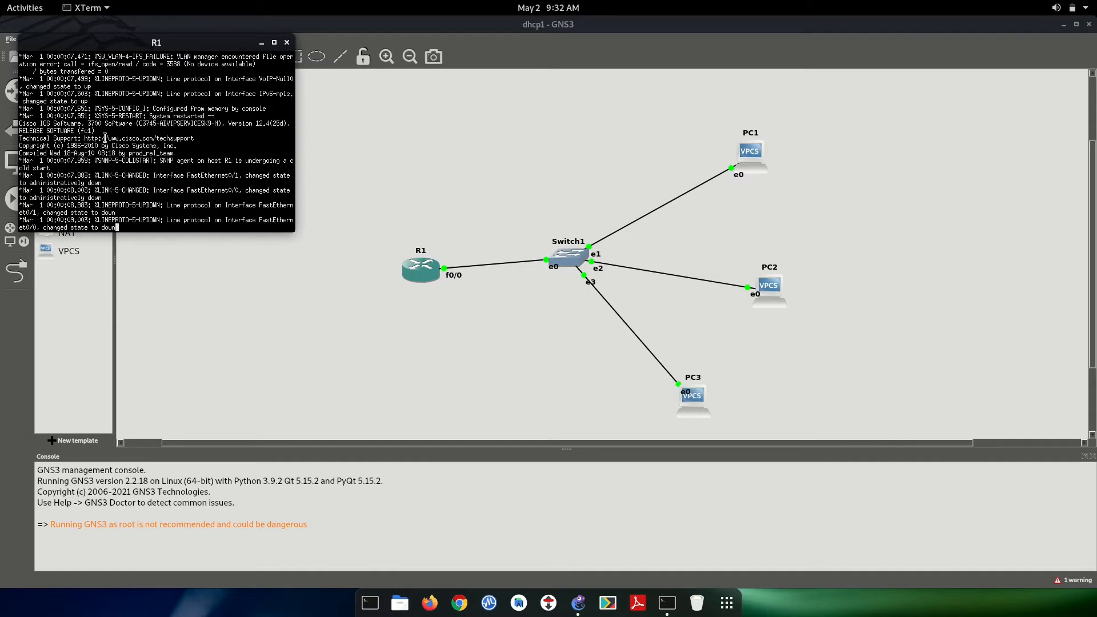
key(XF86AudioMute)
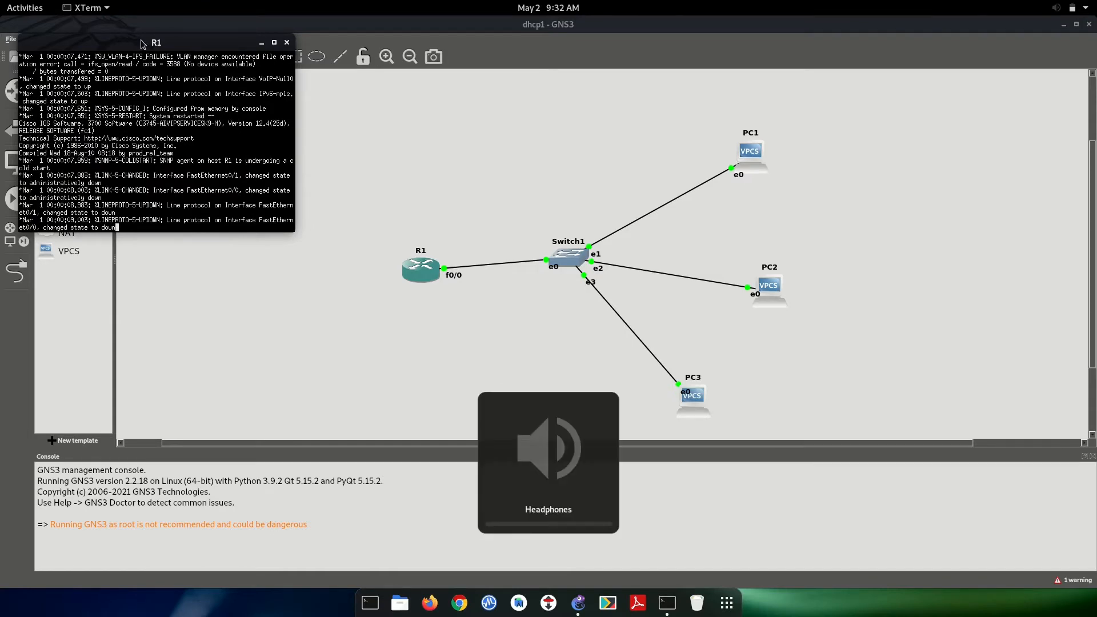
drag(141, 43, 398, 130)
drag(421, 179, 447, 236)
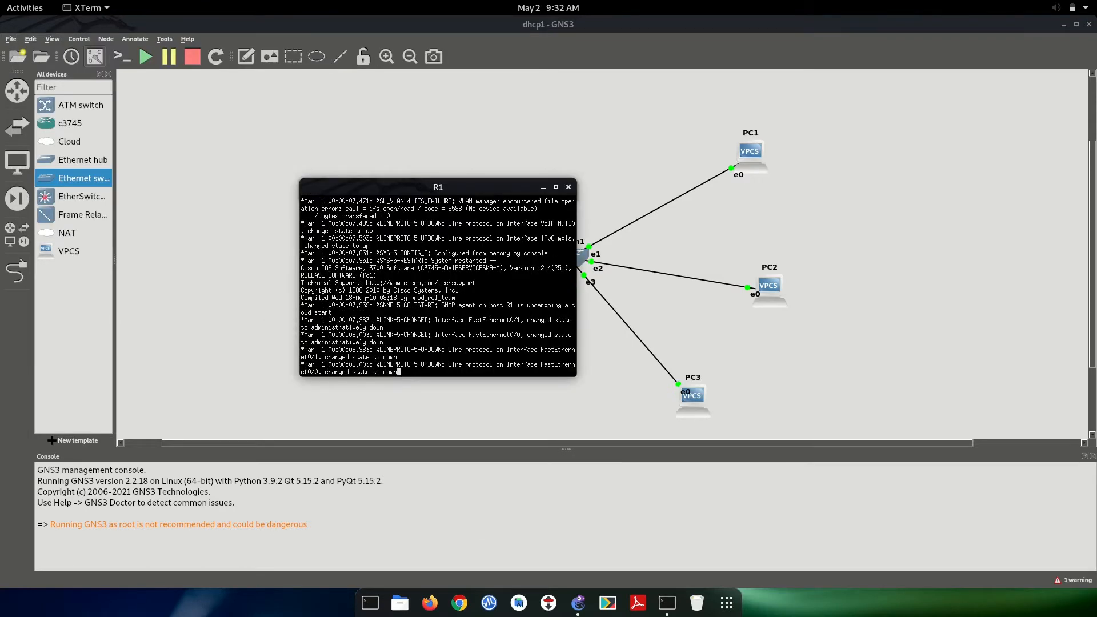
key(Return)
key(Return)
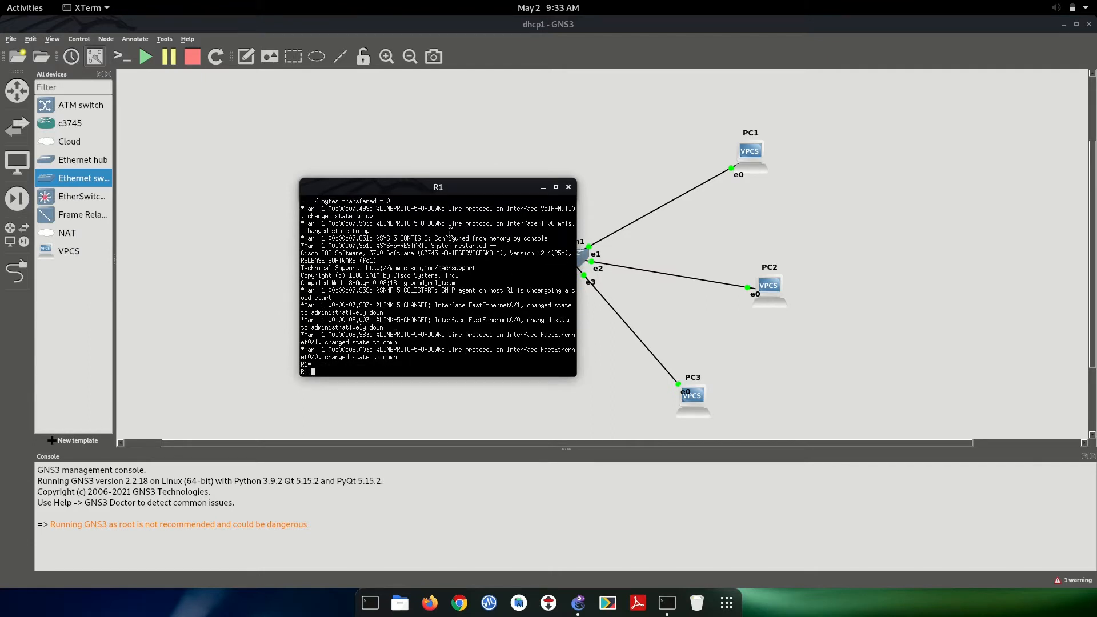
click(543, 188)
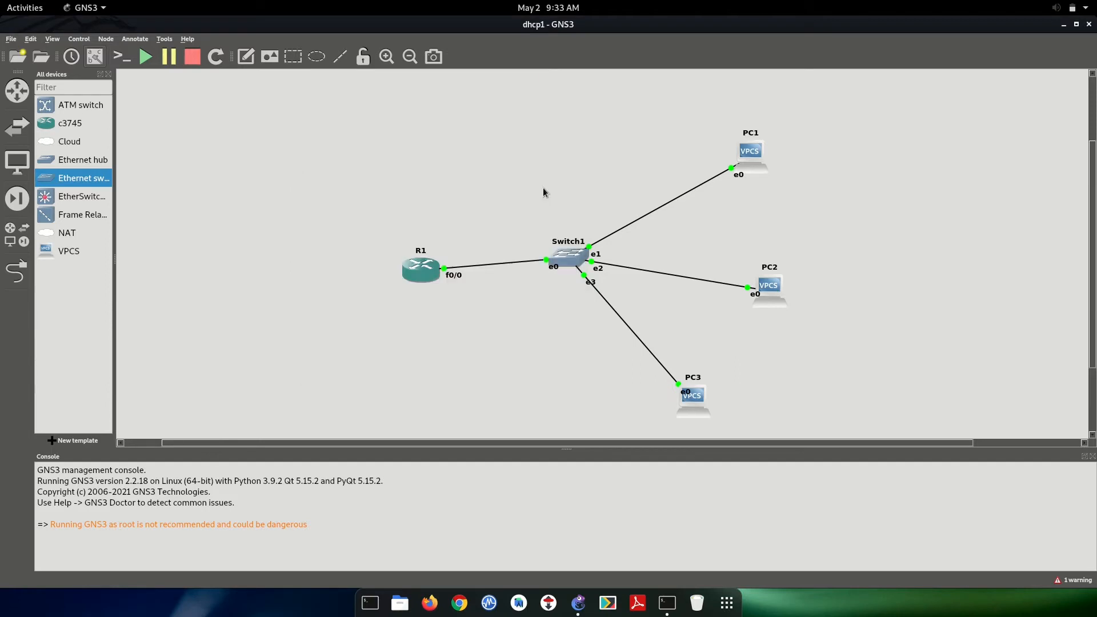
Add the text note "192.168.100.0/24" above the link between R1 and Switch1
click(246, 56)
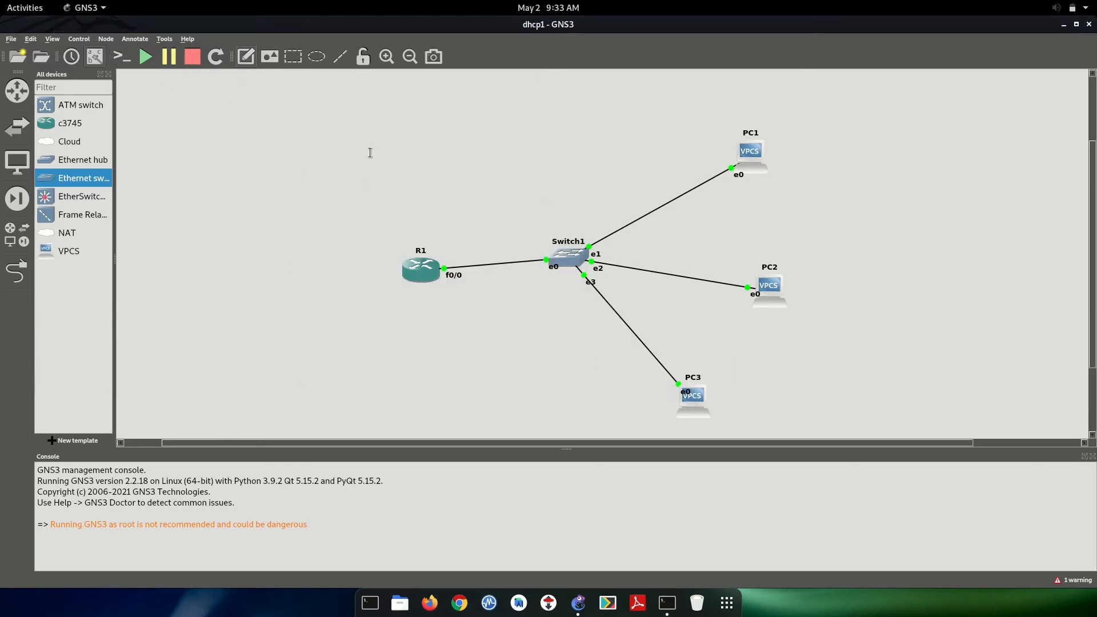
click(450, 209)
text(192.168.100.0/24)
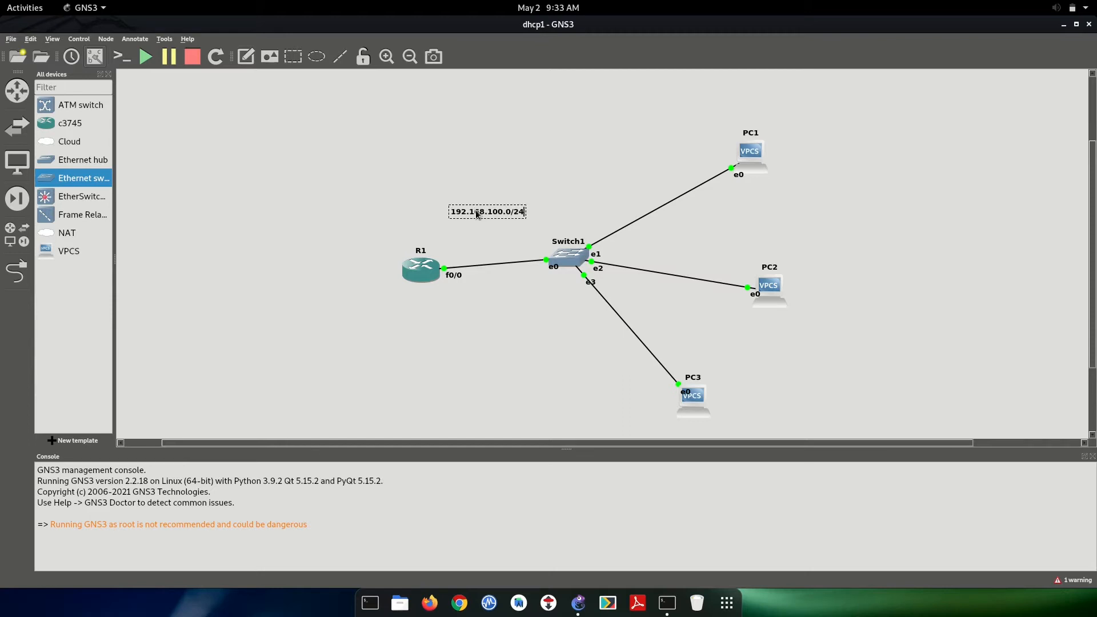
Add the text note "192.168.100.1/24" and place it directly beneath router R1
click(420, 211)
text(192.1)
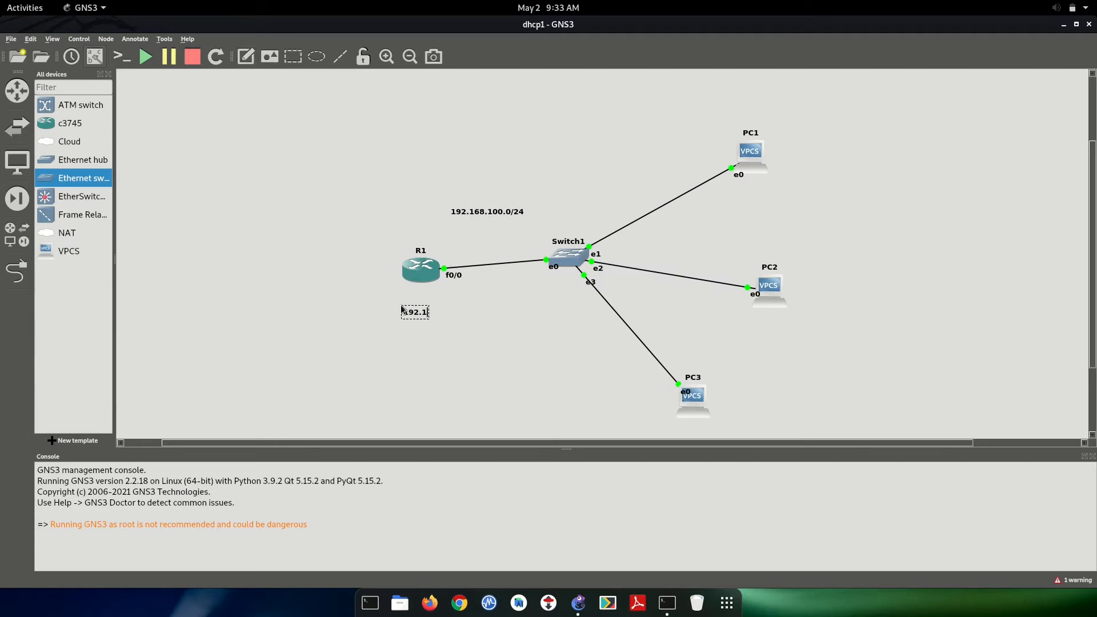
text(68.100.1/24)
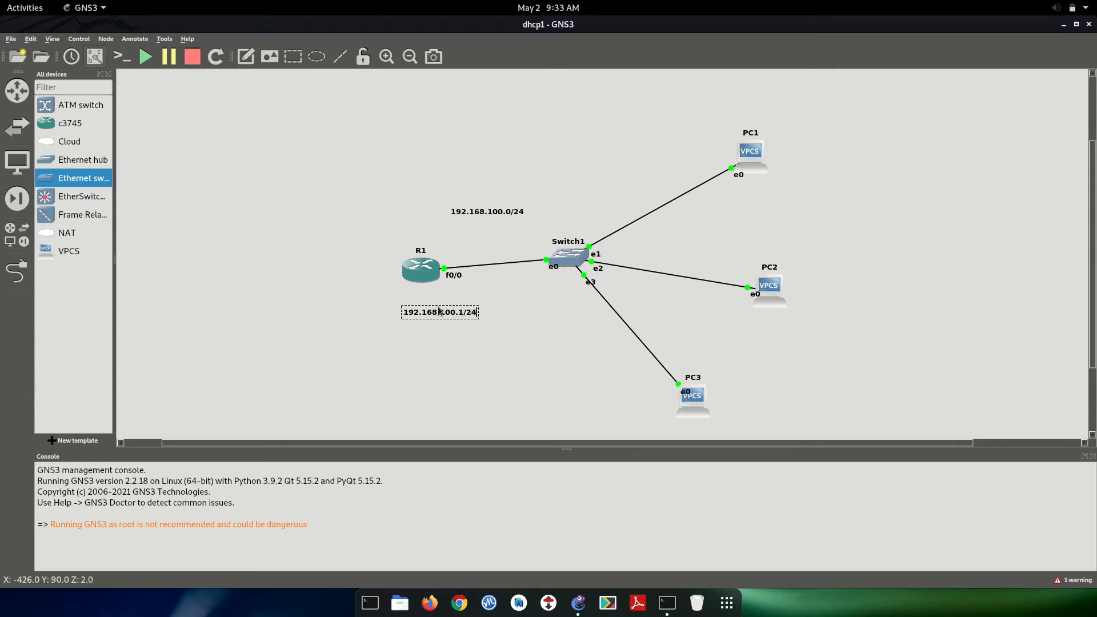
drag(440, 312, 408, 288)
key(Return)
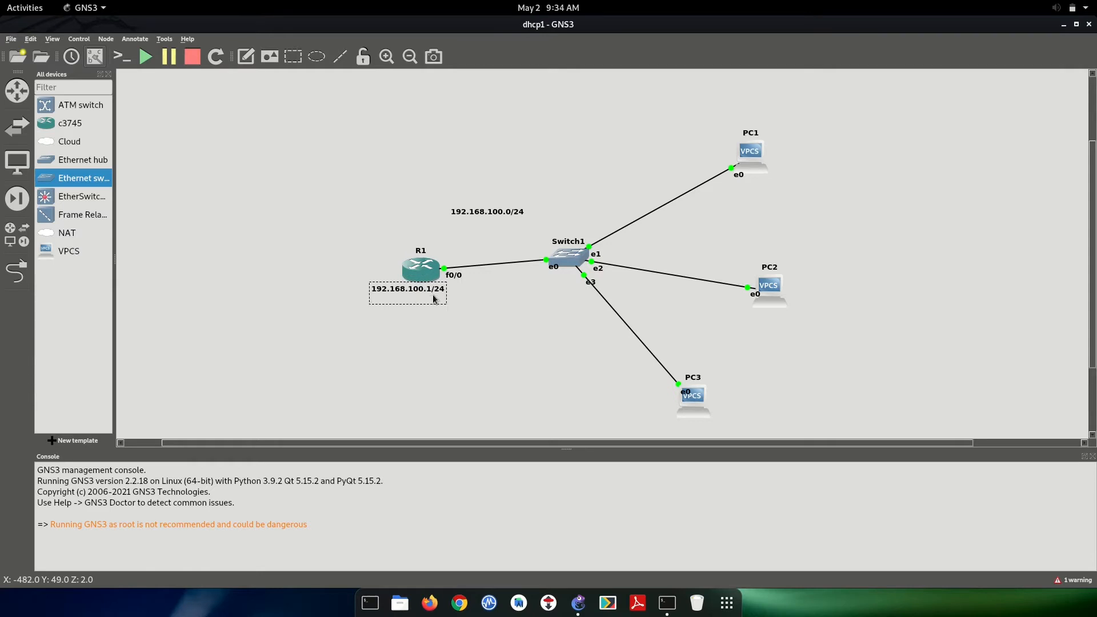
key(BackSpace)
key(Return)
text(Router)
key(BackSpace)
key(BackSpace)
key(BackSpace)
key(BackSpace)
key(BackSpace)
key(BackSpace)
key(BackSpace)
key(BackSpace)
key(BackSpace)
key(BackSpace)
click(417, 312)
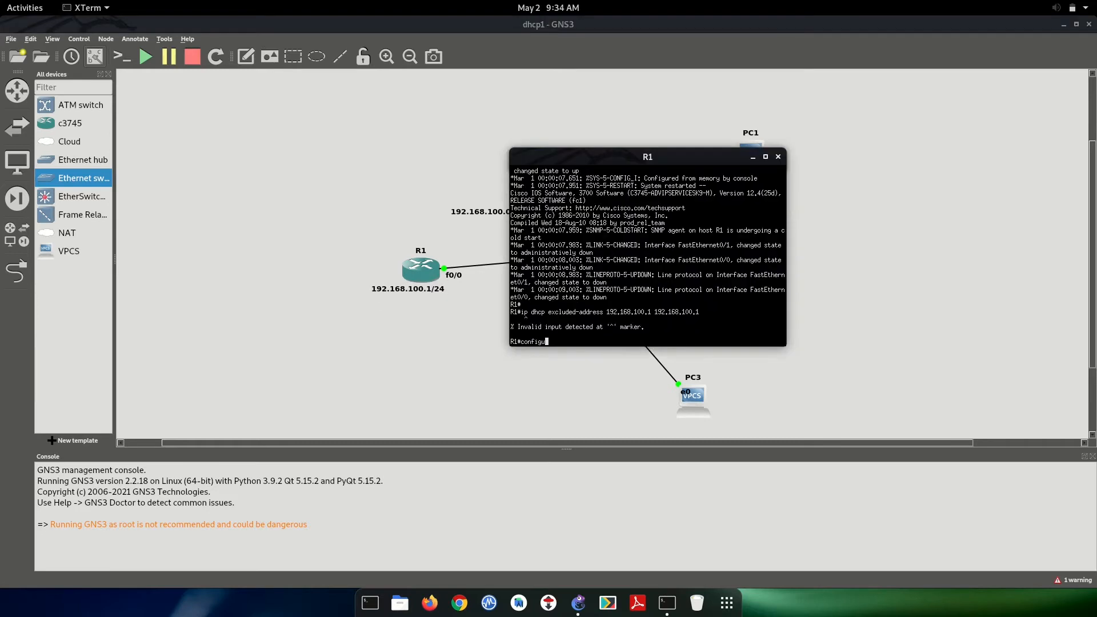
Enter global configuration mode on R1 and exclude 192.168.100.1 through 192.168.100.1 from DHCP assignment
text(re terminal)
key(Return)
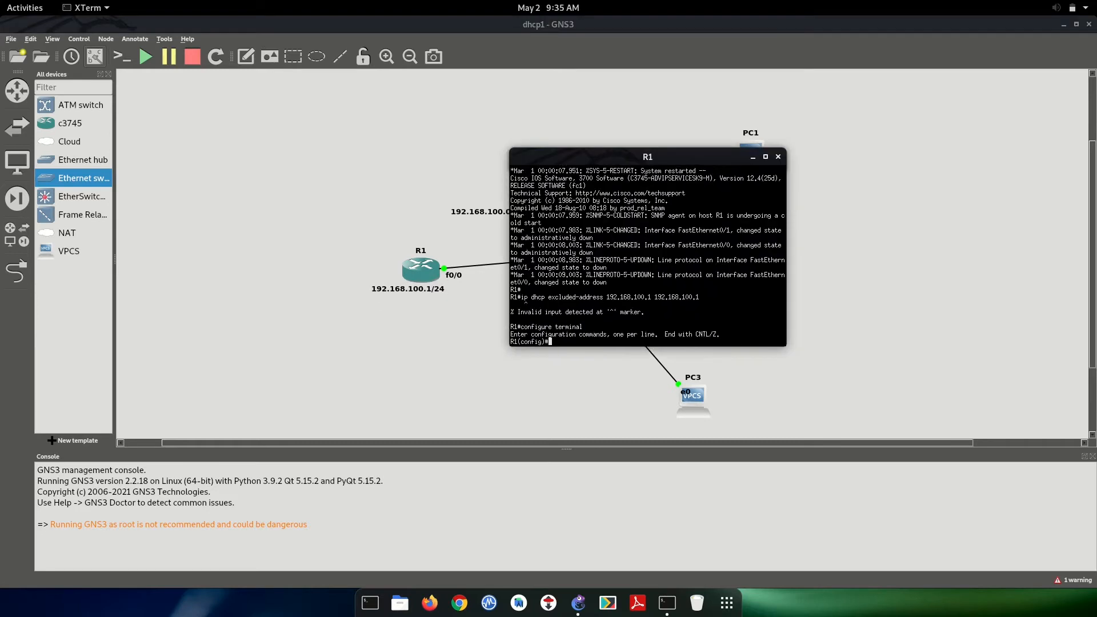
text(ip dhcp e)
text(xcluded-address 192.)
text(168.100.1 19)
text(2.168)
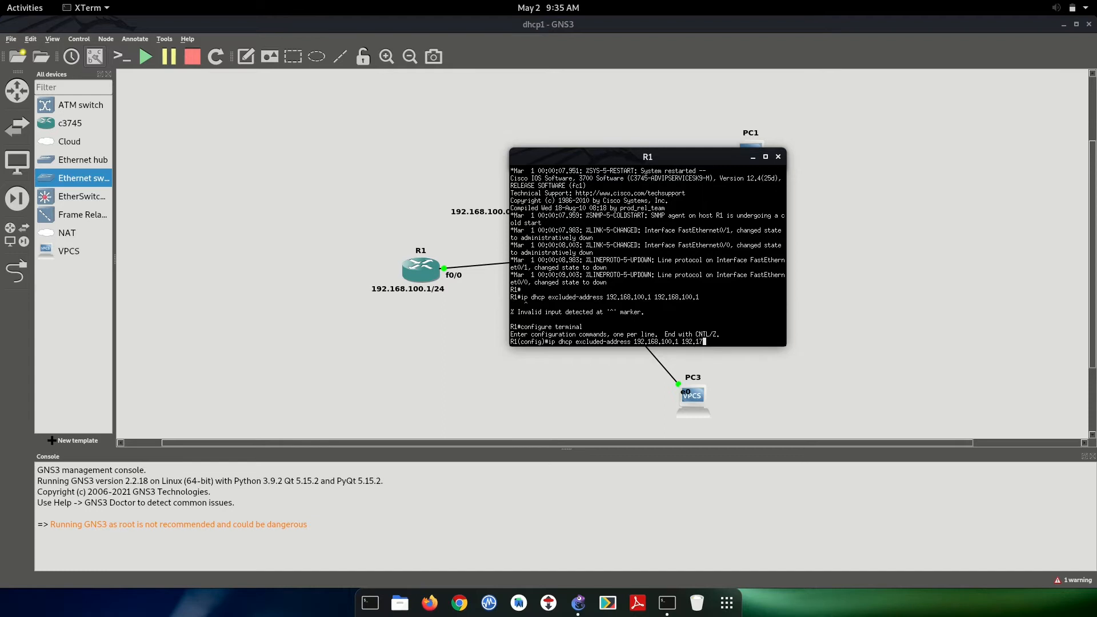
text(.100.1)
key(Return)
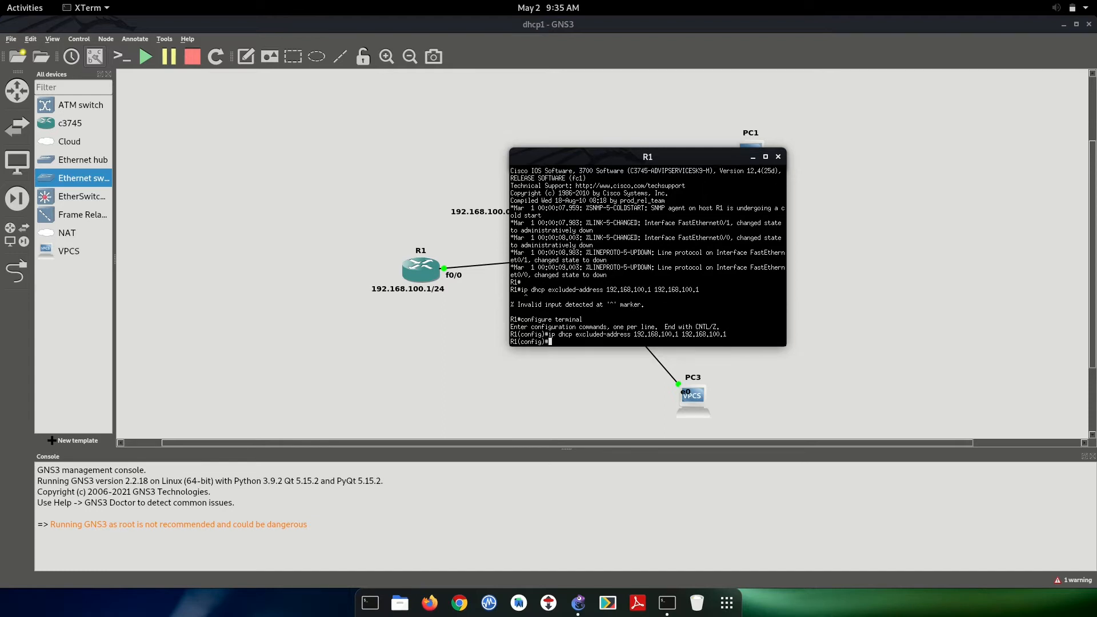
Create the DHCP pool RVcollege on R1 with network 192.168.100.0 and mask 255.255.255.0
text(ip dhcp pool RVcollege)
key(Return)
text(net)
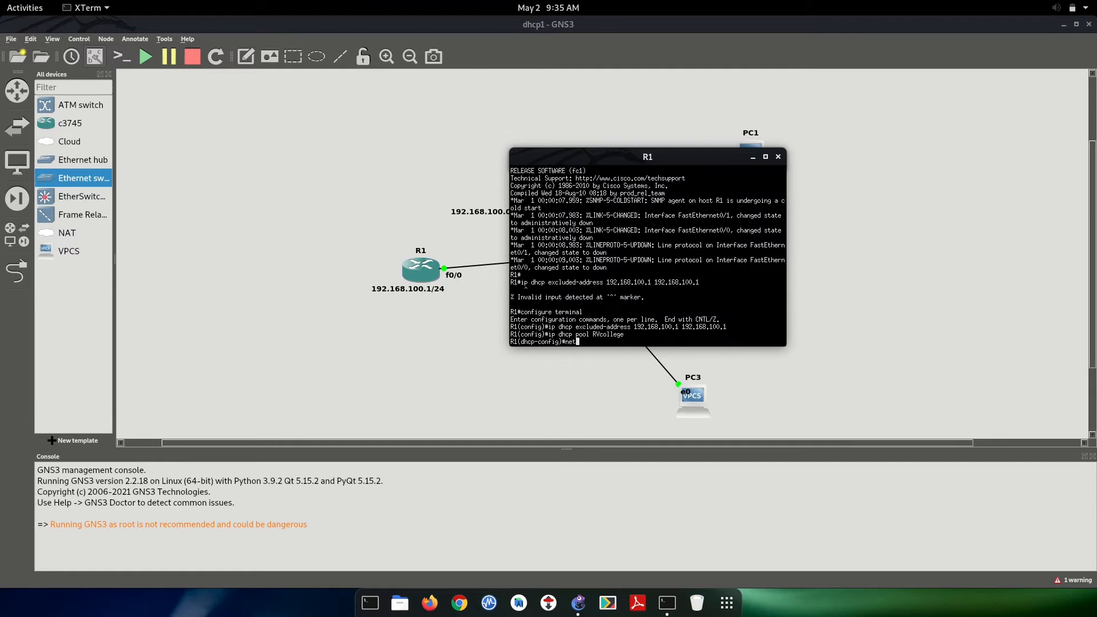
text(work 192.168.100.0 255.255.255.0)
key(Return)
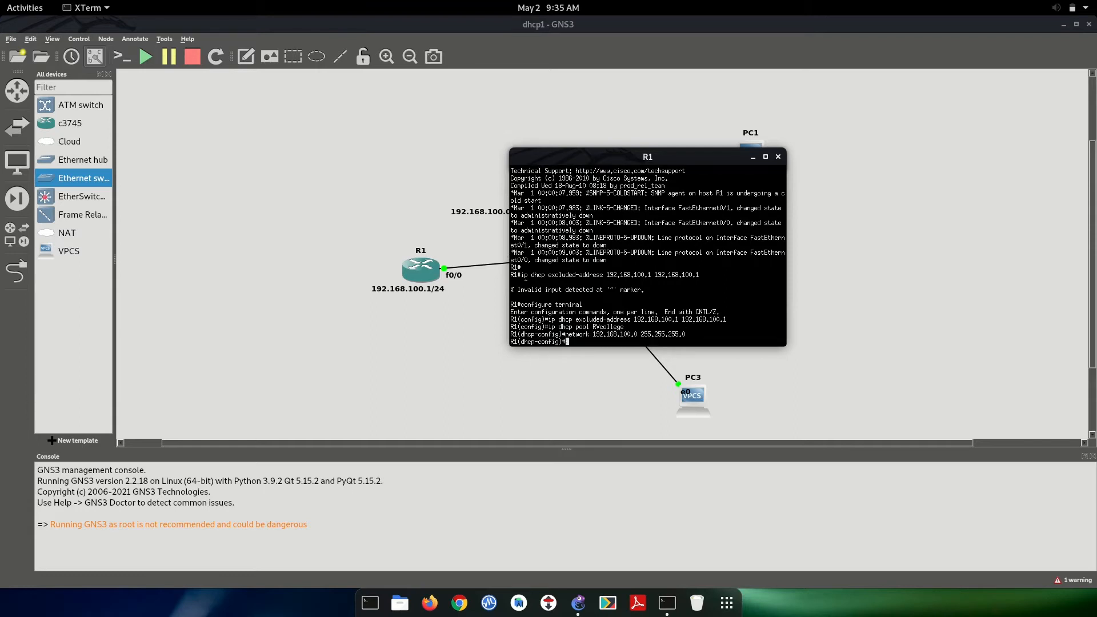
Set the pool's default router to 192.168.100.1 and DNS server to 8.8.8.8, and exit to global configuration mode
text(default-router 192.168.100.1)
key(Return)
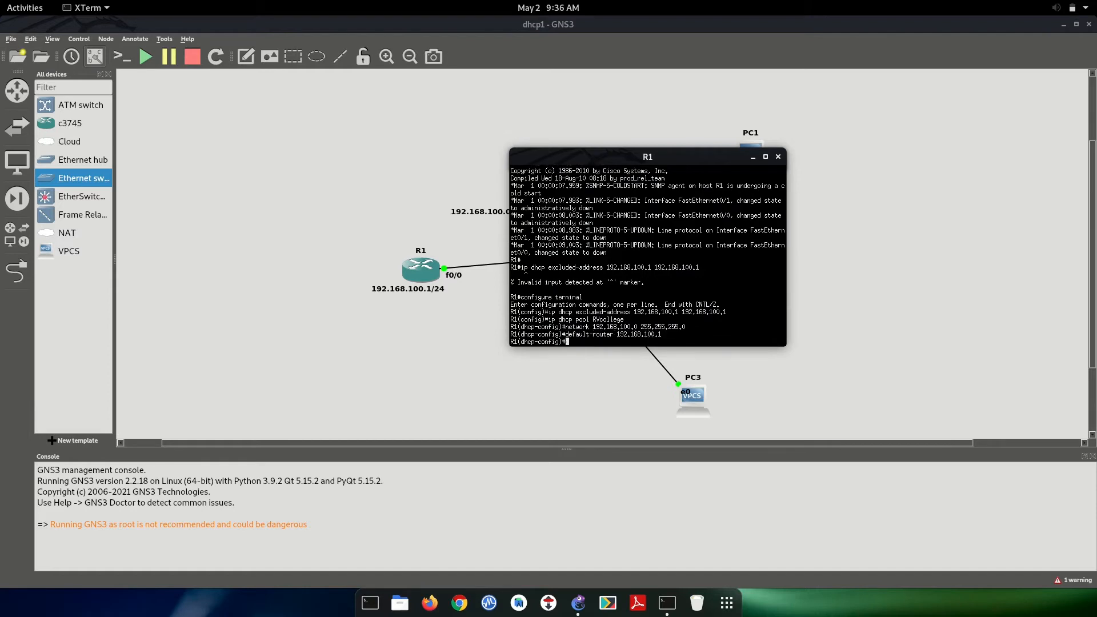
text(dns-server 8.8.8.8)
key(Return)
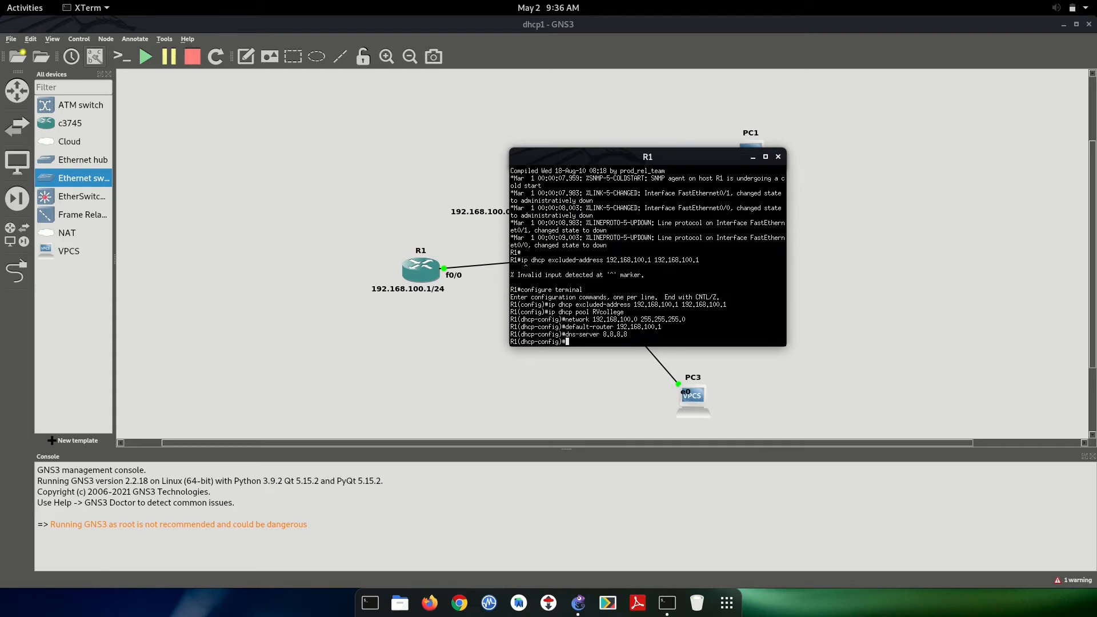
text(exit)
key(Return)
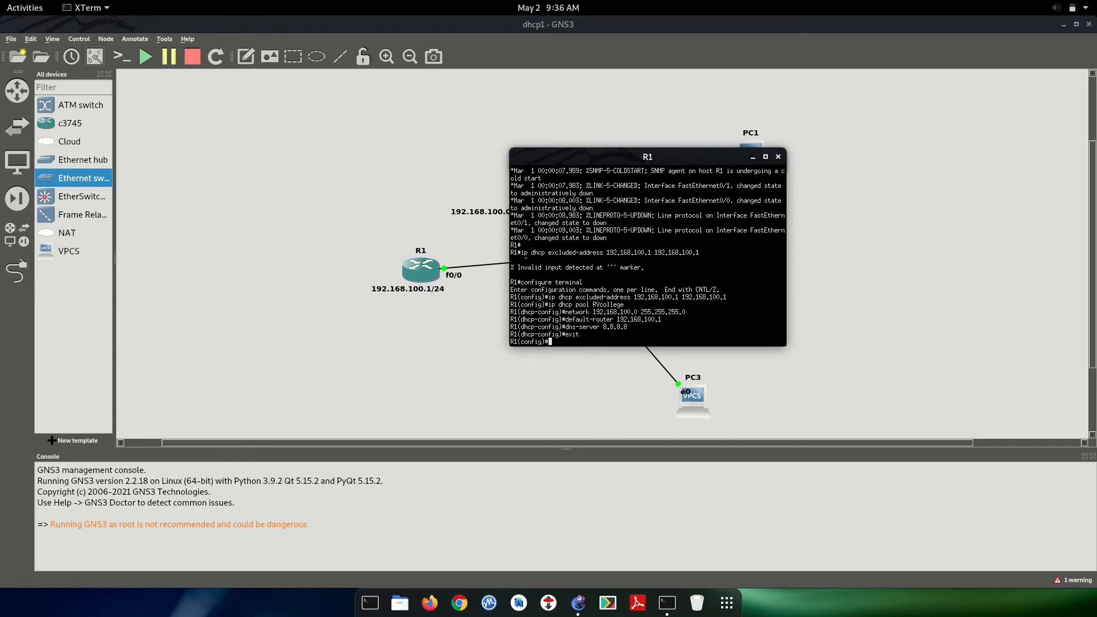
Assign IP address 192.168.100.1 with mask 255.255.255.0 to R1's interface f0/0 and enable the interface
text(int)
drag(684, 155, 280, 184)
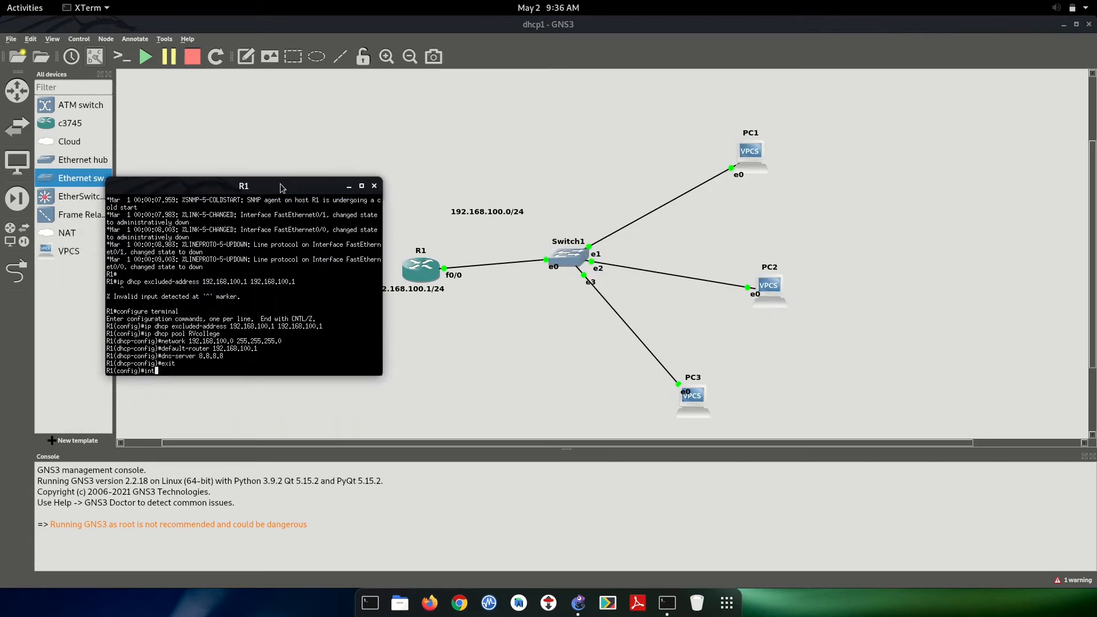
text(f0/0)
key(Return)
text(ip a)
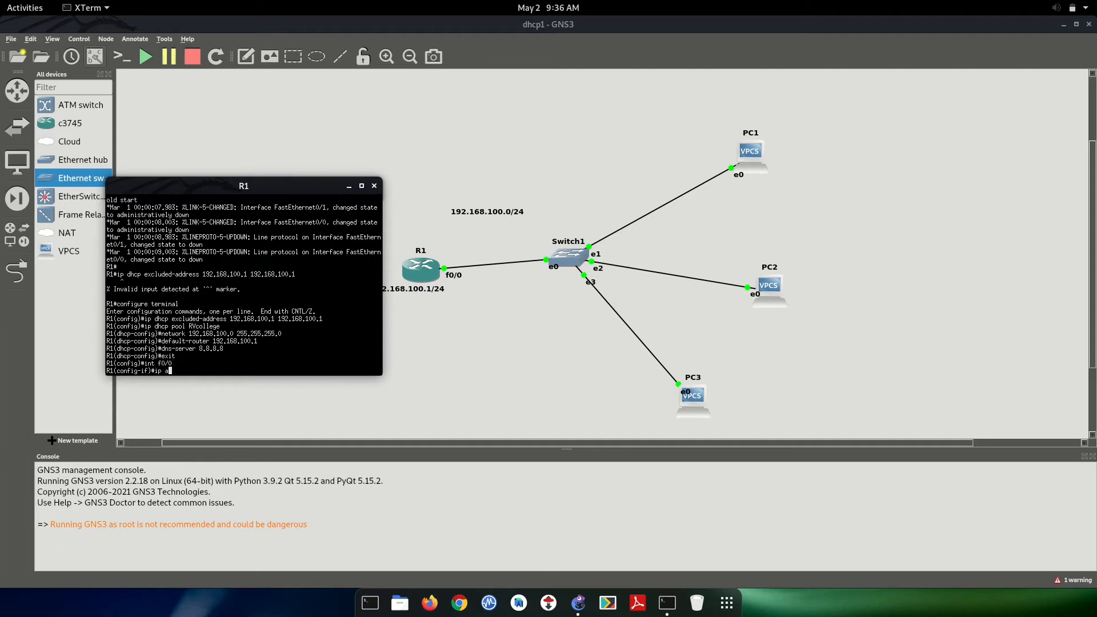
text(dd 192.168.100.1 255.255.255.0)
key(Return)
text(no shut)
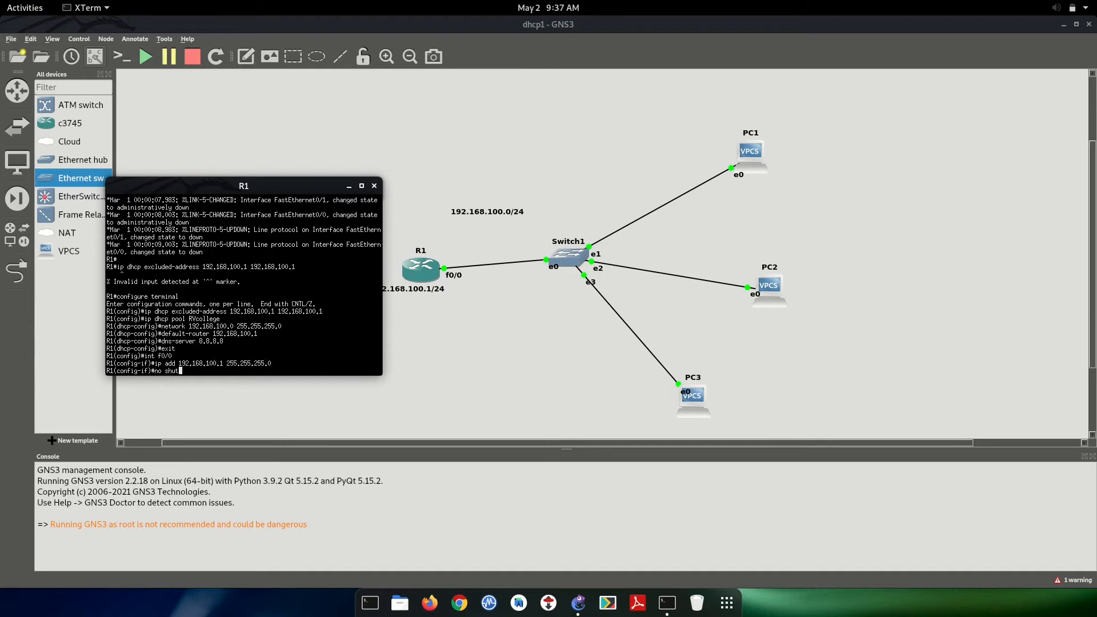
key(Return)
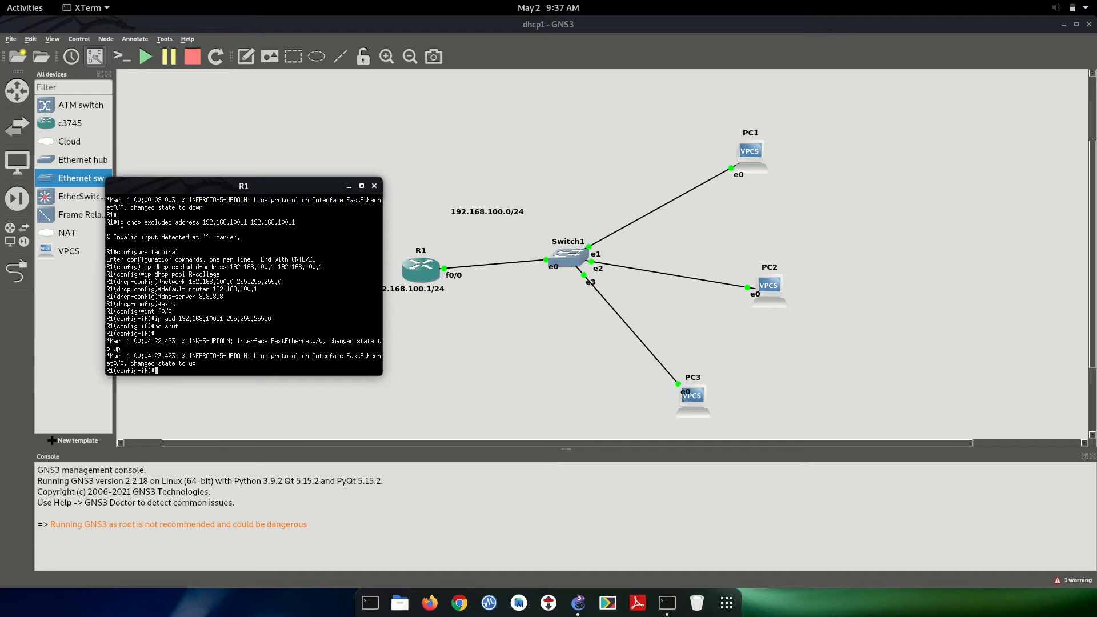
Display R1's brief IP interface summary to check FastEthernet0/0, and minimize the R1 console
text(do sh ip int br)
key(Return)
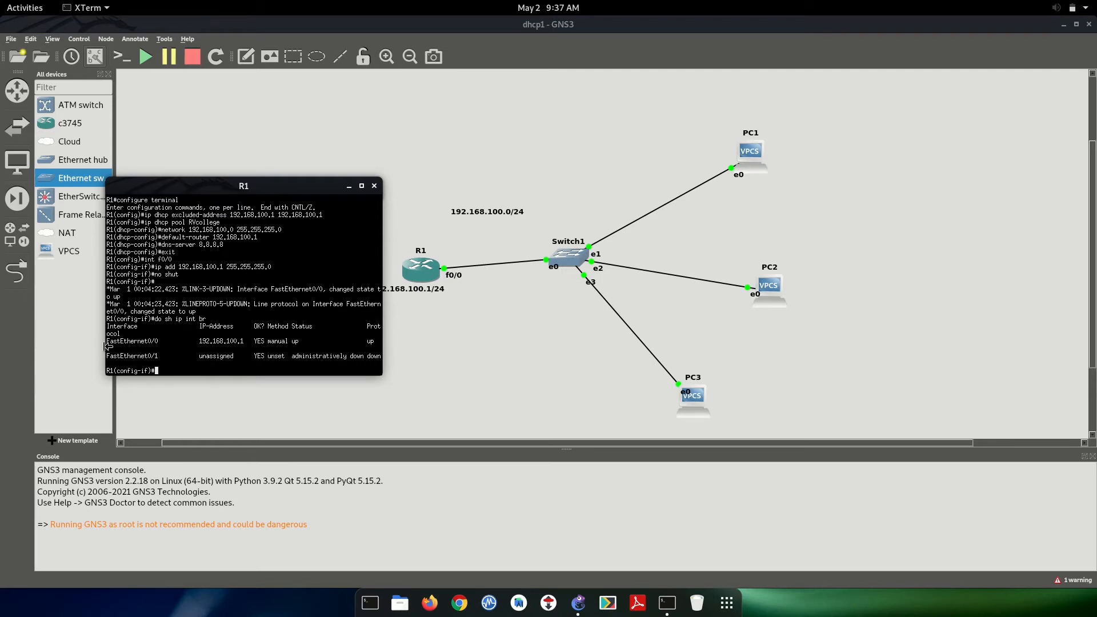
mouse_move(106, 343)
mouse_down()
mouse_move(151, 342)
mouse_move(85, 341)
mouse_up()
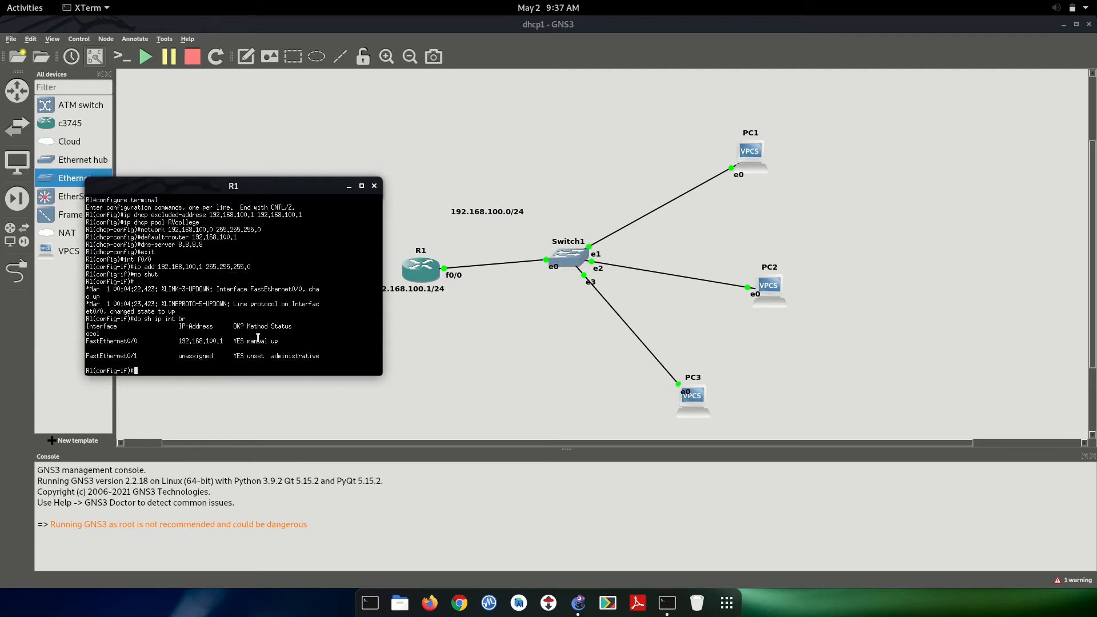
triple_click(290, 345)
click(202, 345)
click(348, 186)
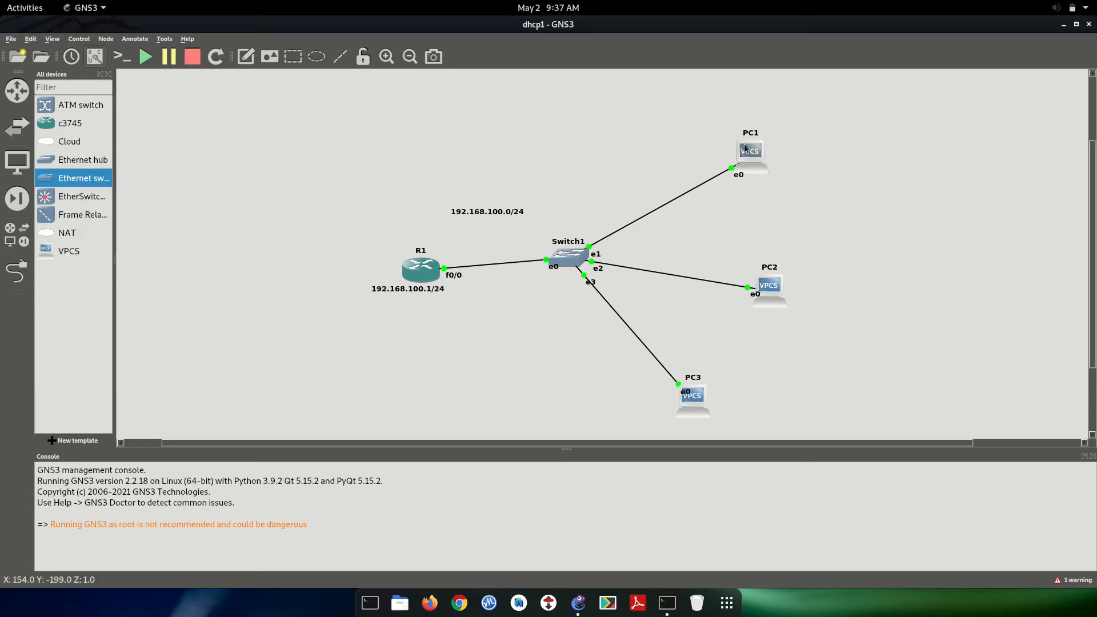
Open PC1's console and display its IP configuration with show ip
right_click(745, 148)
click(764, 167)
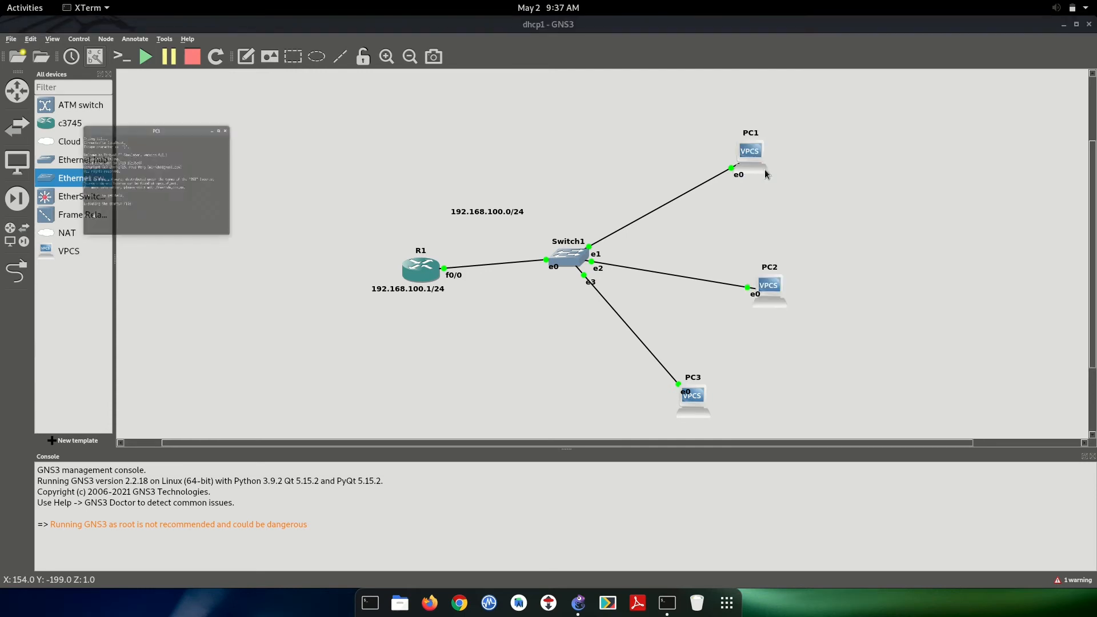
drag(179, 50, 414, 109)
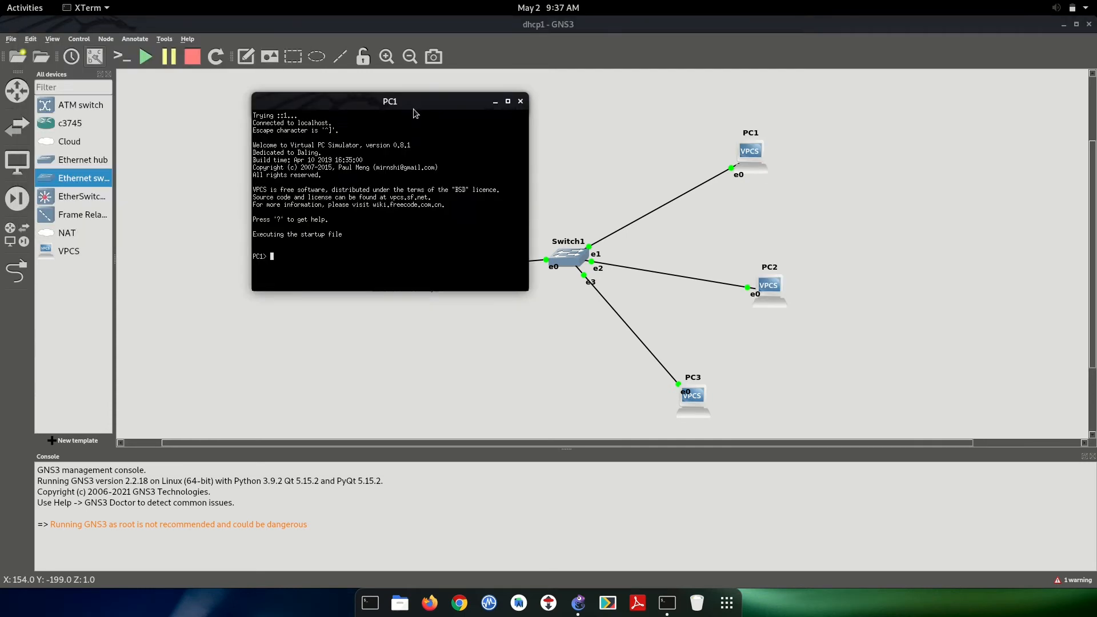
text(show ip)
key(Return)
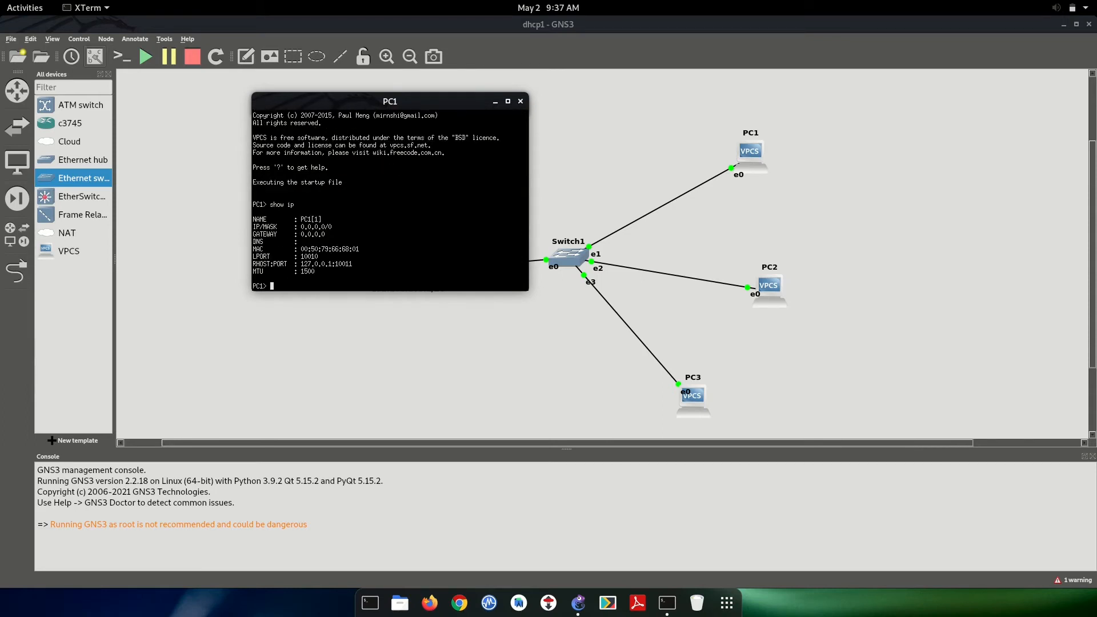
Open PC2's console and display its IP configuration with show ip
right_click(776, 290)
click(807, 313)
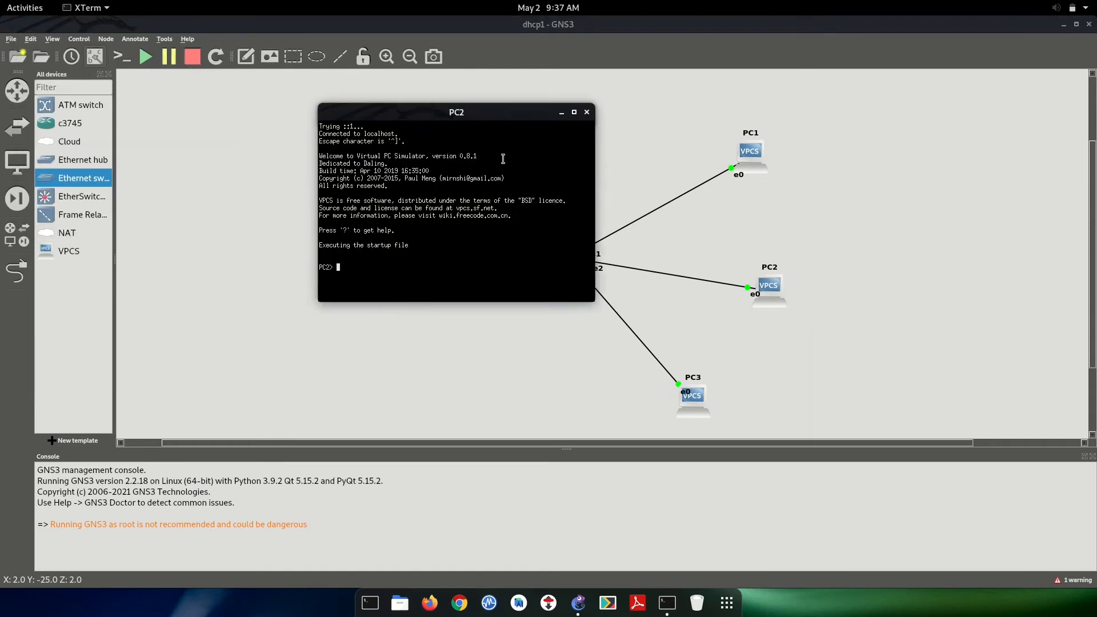
text(show ip)
key(Return)
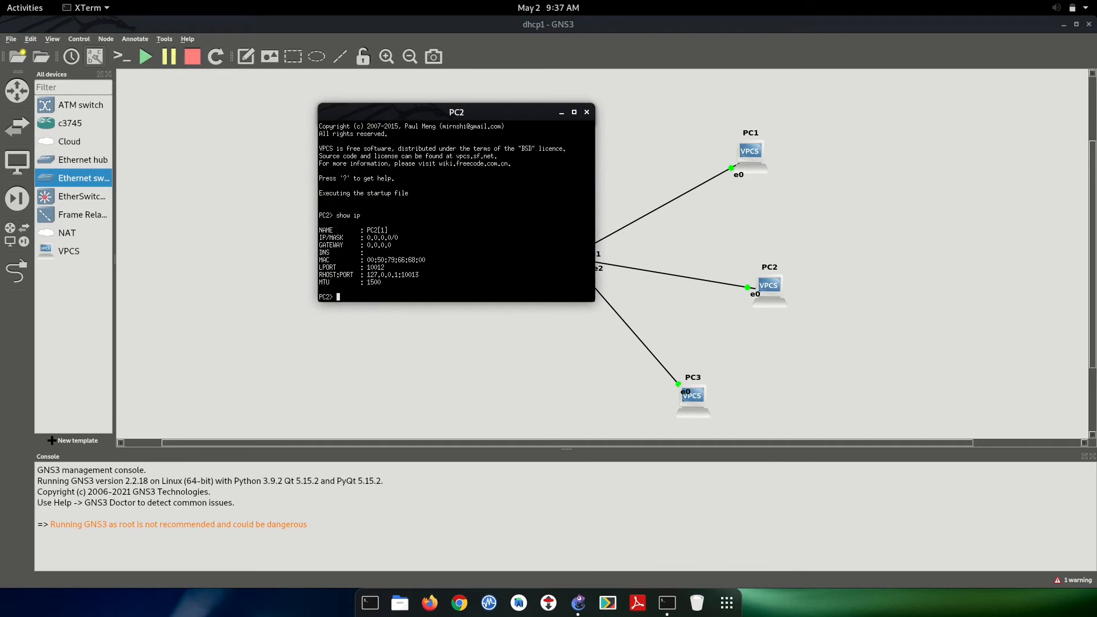
Open PC3's console and display its IP configuration with show ip
right_click(694, 394)
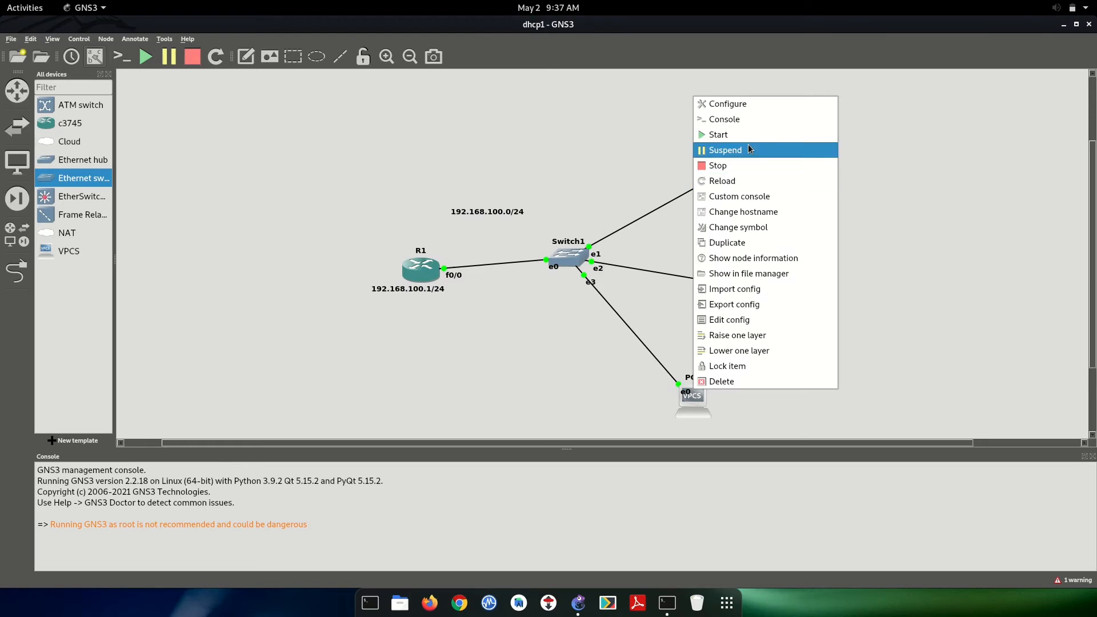
click(747, 119)
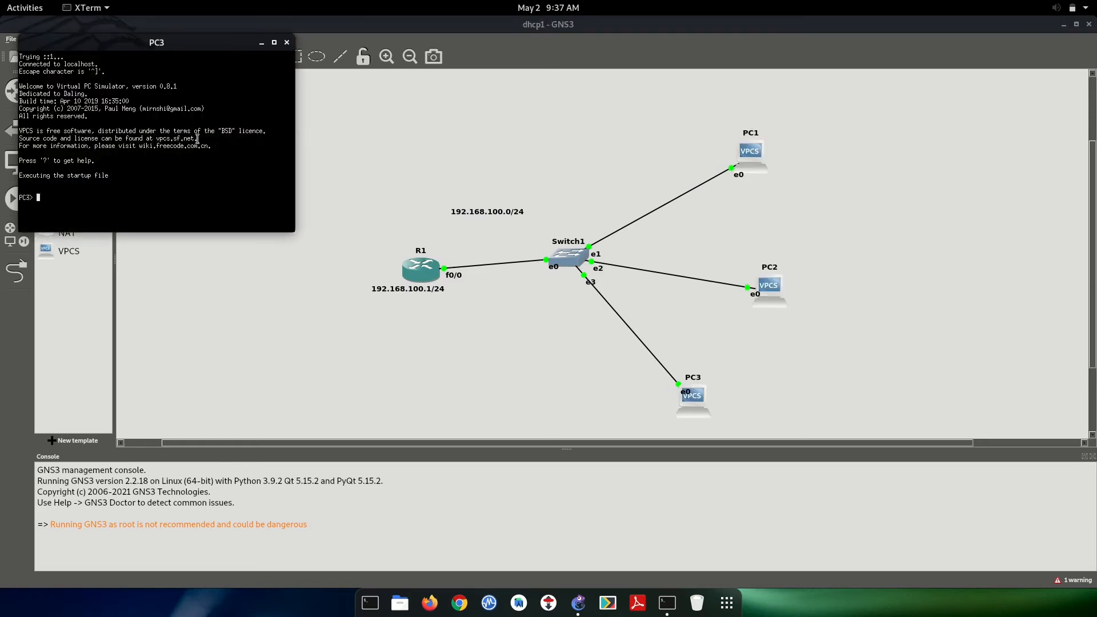
text(show ip)
key(Return)
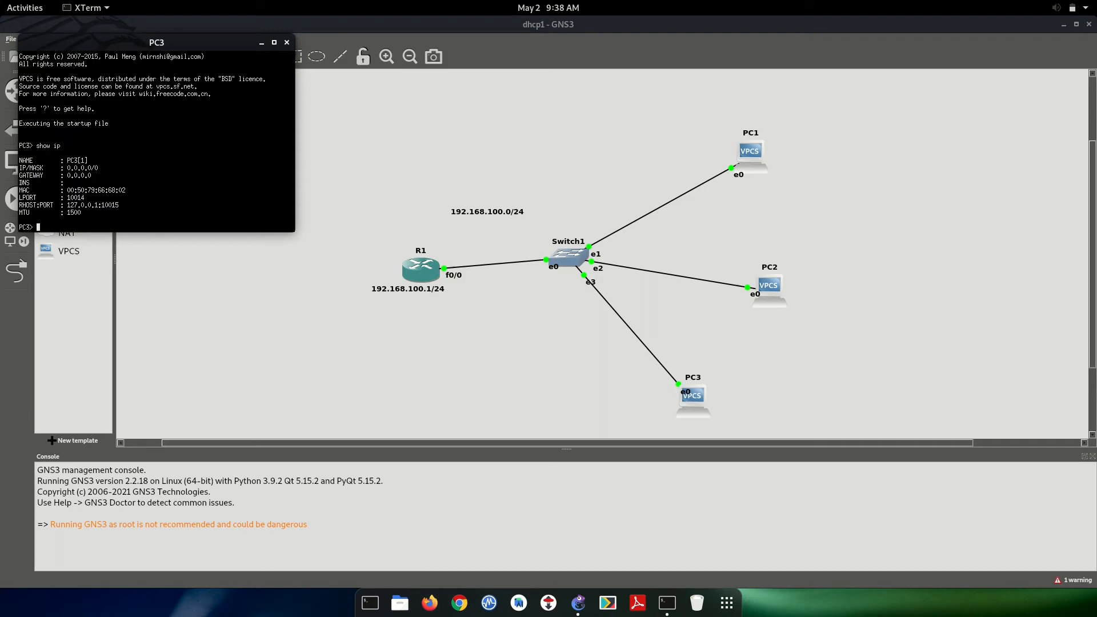
Bring up all three PC consoles and arrange them side by side without overlap, in the order PC1, PC2, PC3
drag(165, 47, 852, 137)
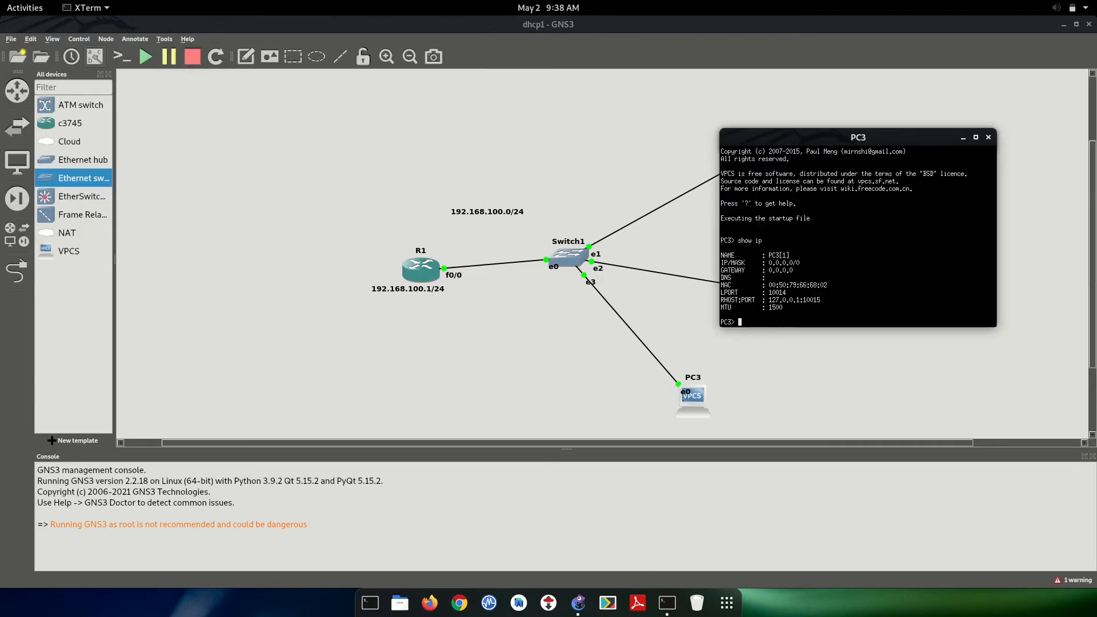
click(666, 604)
click(666, 603)
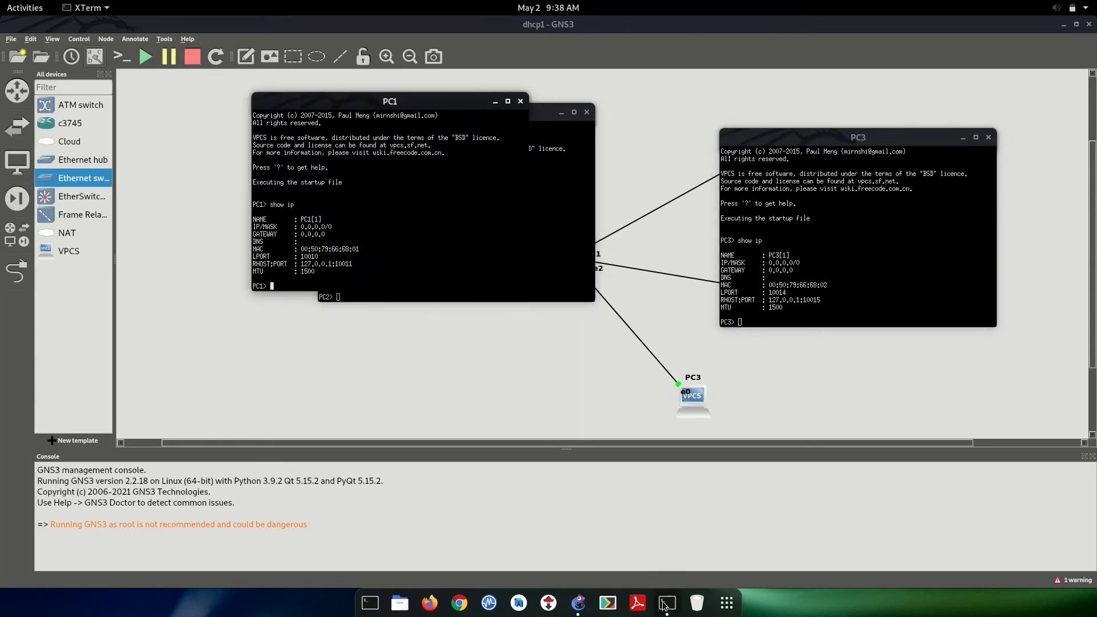
drag(361, 101, 235, 196)
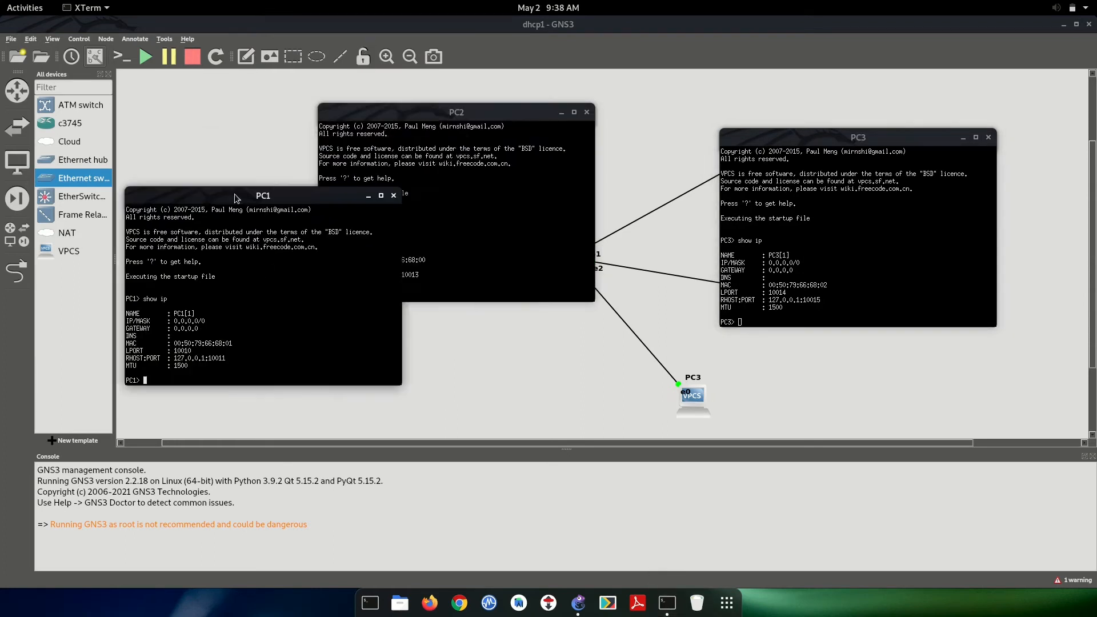
drag(429, 111, 532, 122)
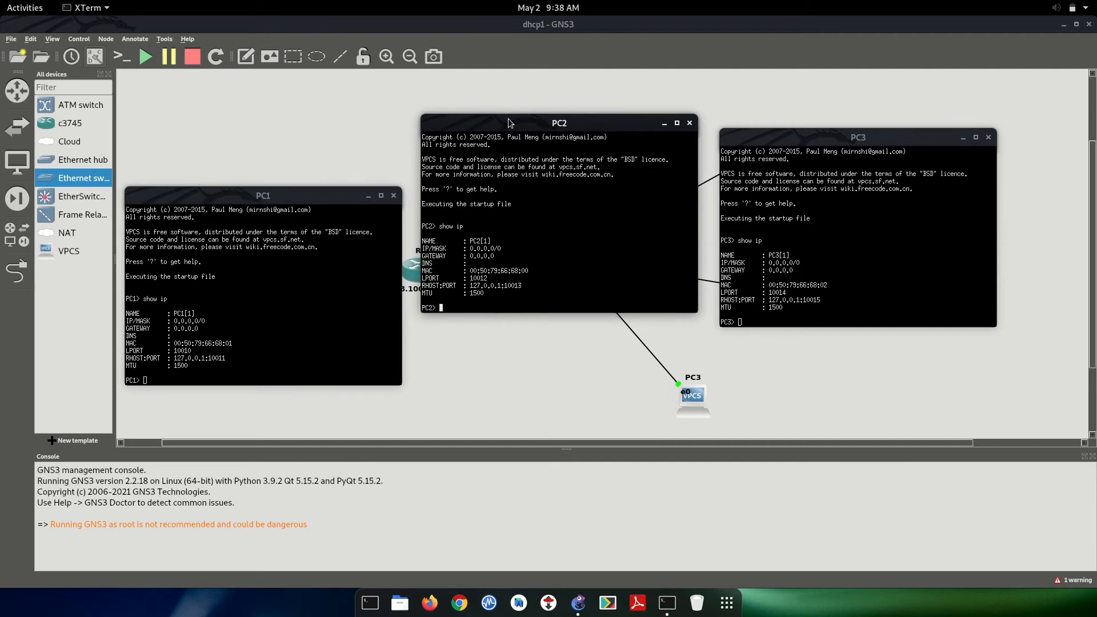
Request an address for PC1 from the DHCP server with ip dhcp -r
click(307, 269)
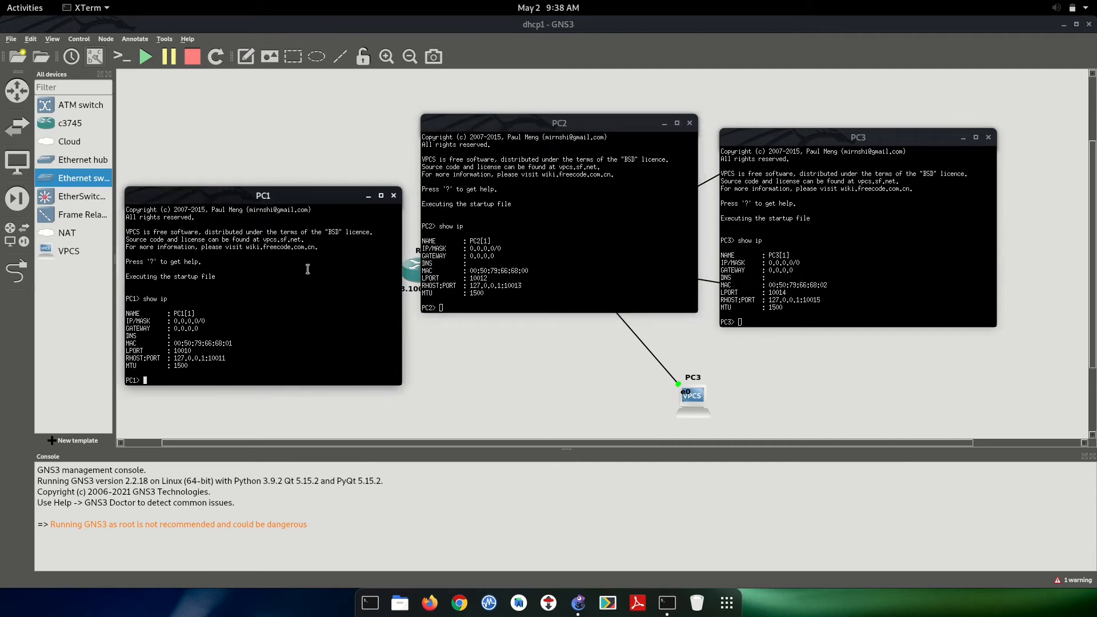
text(dhcp)
key(BackSpace)
key(BackSpace)
key(BackSpace)
key(BackSpace)
key(BackSpace)
text(ip dhcp -r)
key(Return)
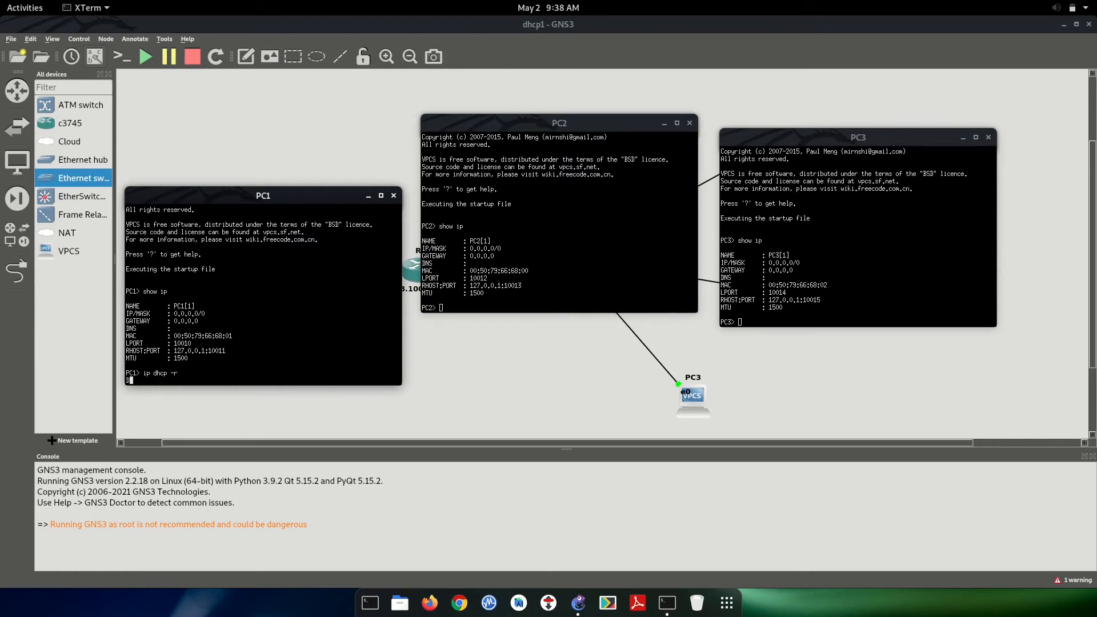
Request an address for PC2 from the DHCP server with ip dhcp -r
click(530, 242)
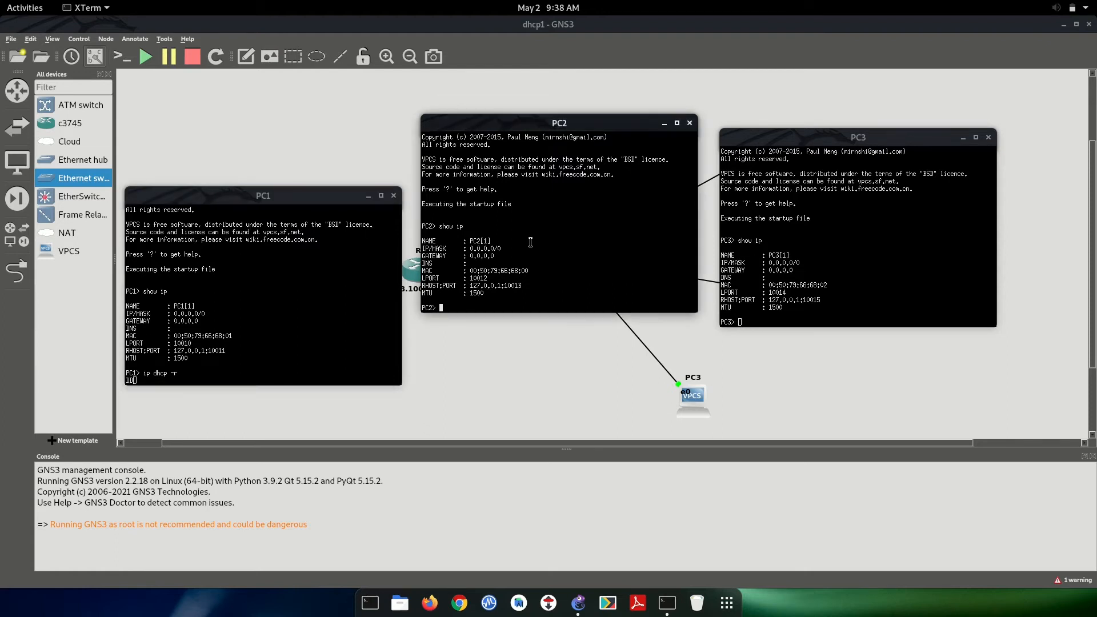
text(ip dhcp -r\)
key(BackSpace)
key(Return)
Request an address for PC3 from the DHCP server with ip dhcp
click(833, 299)
text(ip dhcp)
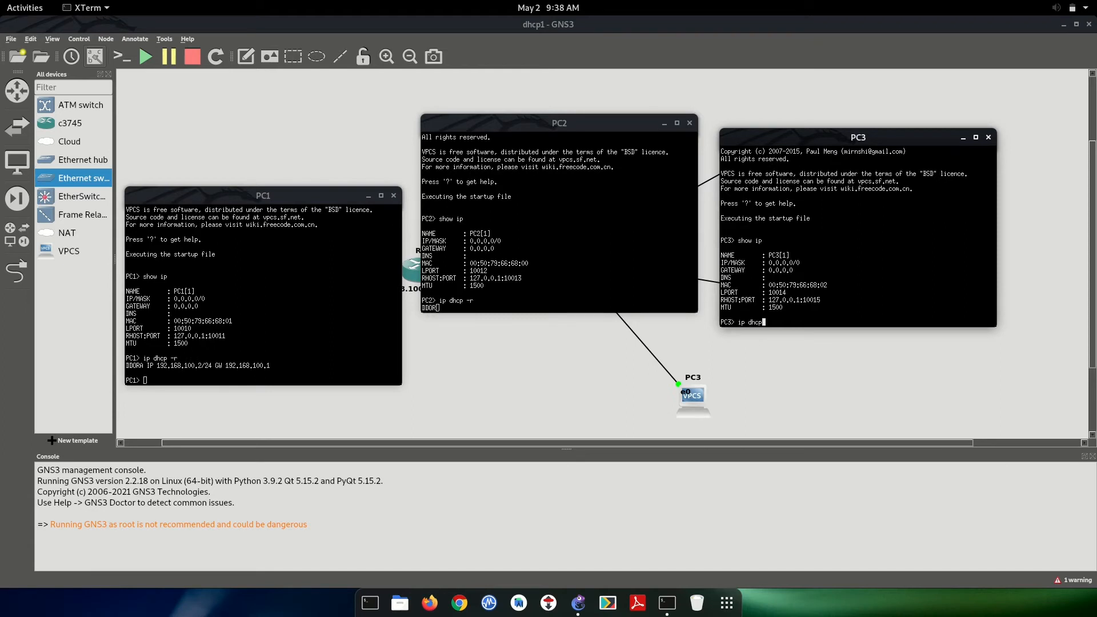
key(Return)
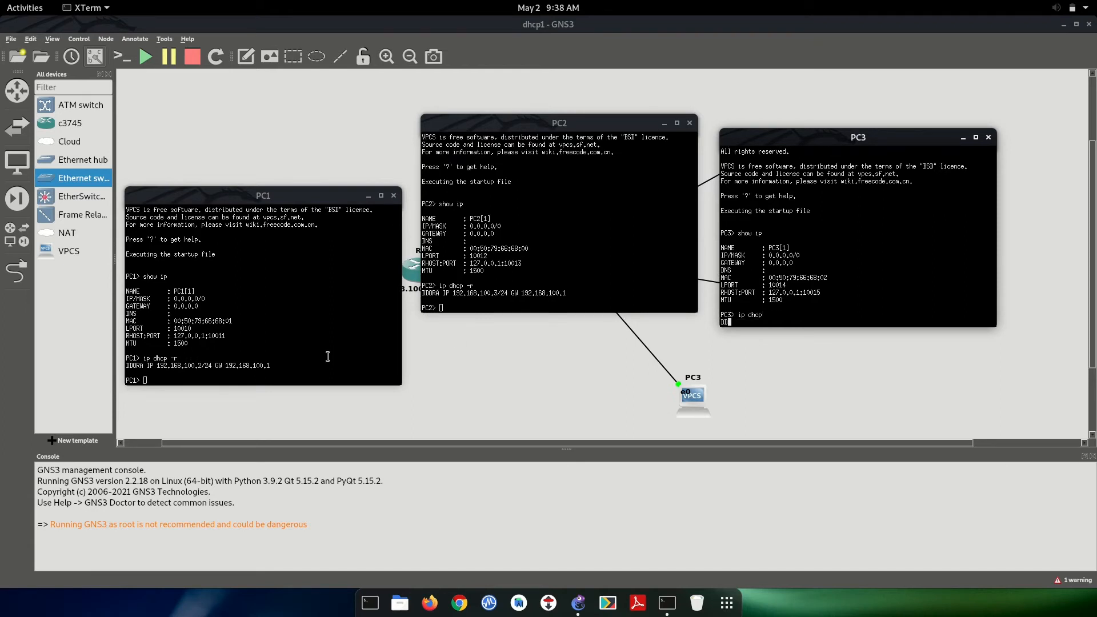
Run show ip on PC1, PC2 and PC3 to check the settings each received through DHCP
click(309, 351)
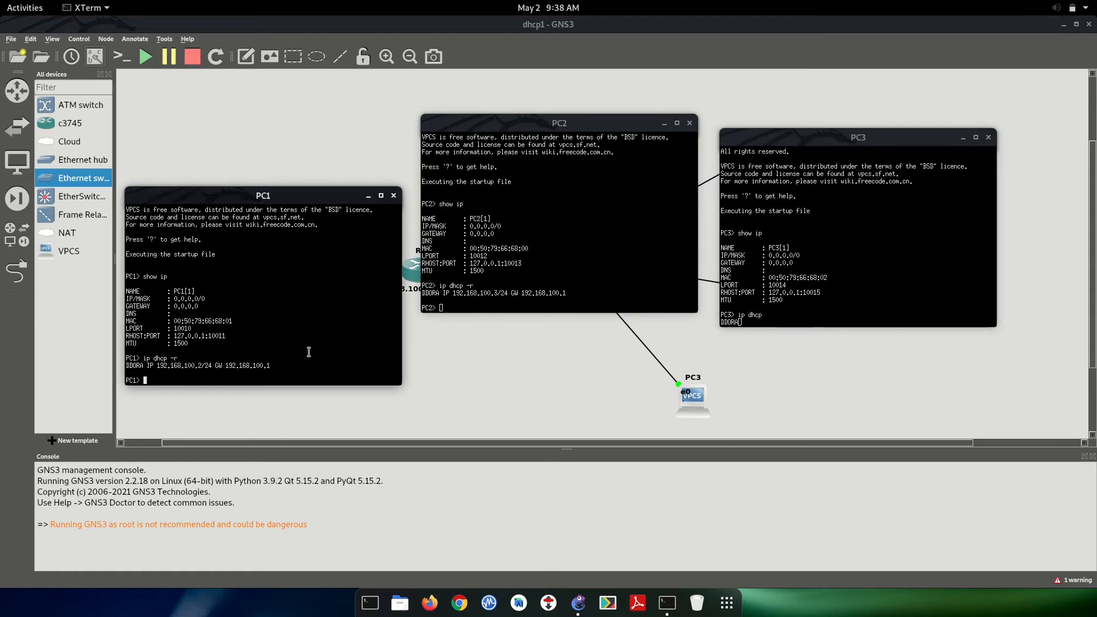
text(show ip)
key(Return)
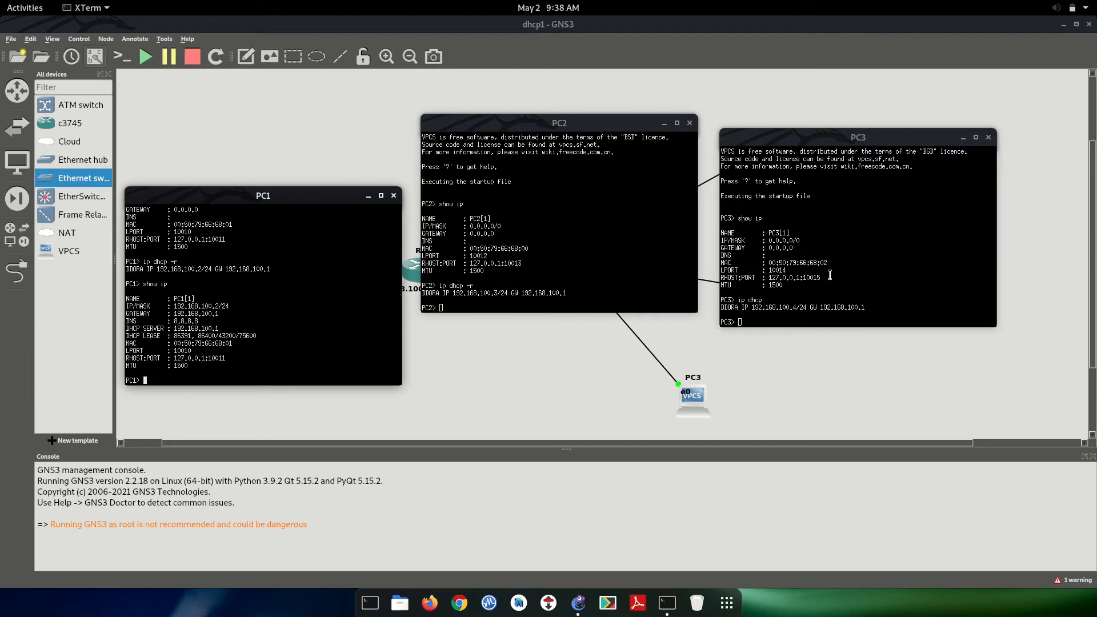
click(534, 244)
text(show ip)
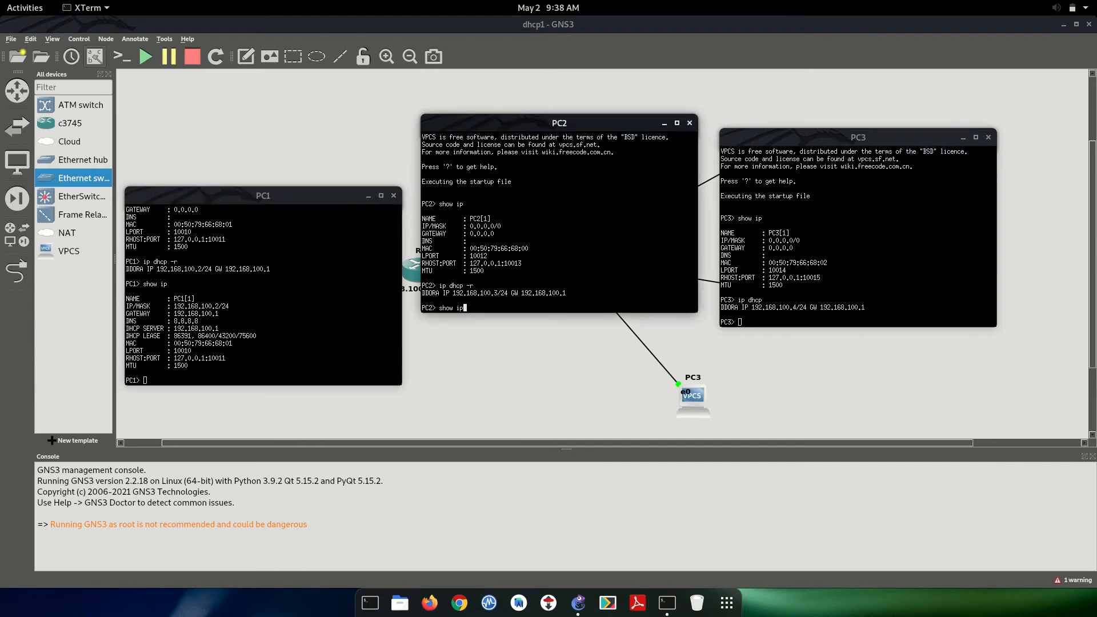
key(Return)
click(844, 263)
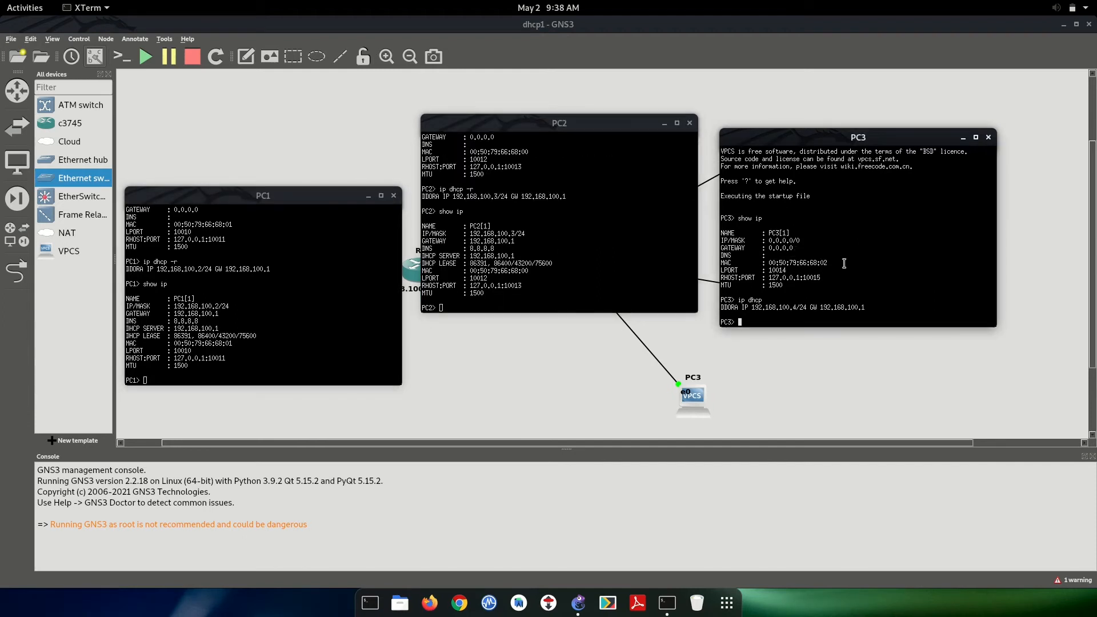
text(show ip)
key(Return)
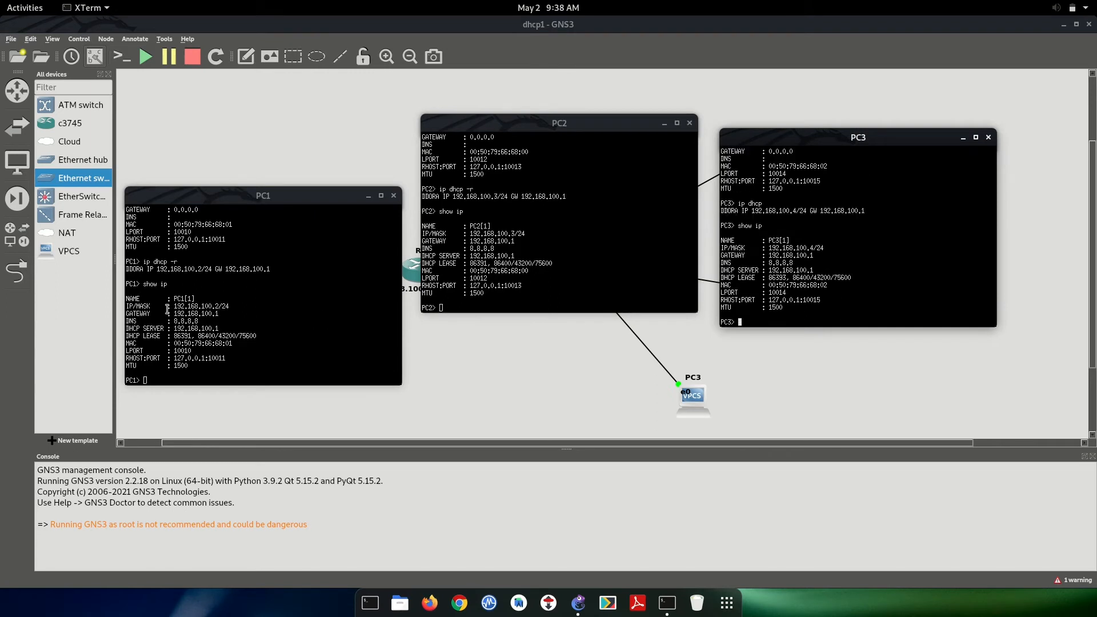
Highlight the IP/MASK value in the show ip output of PC1, PC2 and PC3 to compare the assigned addresses
drag(169, 306, 240, 305)
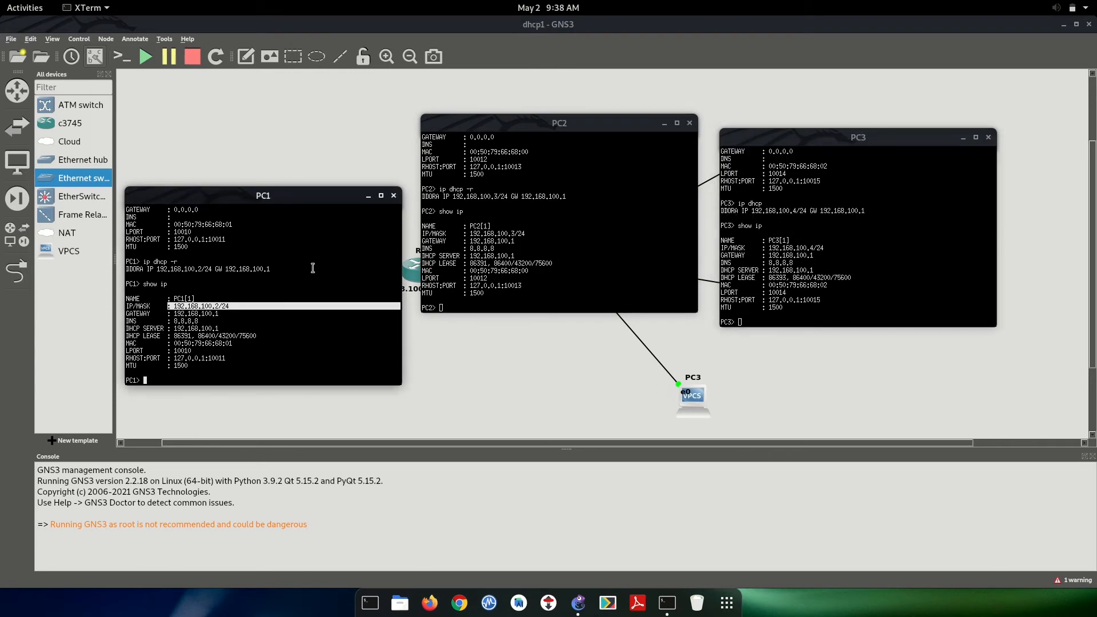
drag(467, 241, 464, 233)
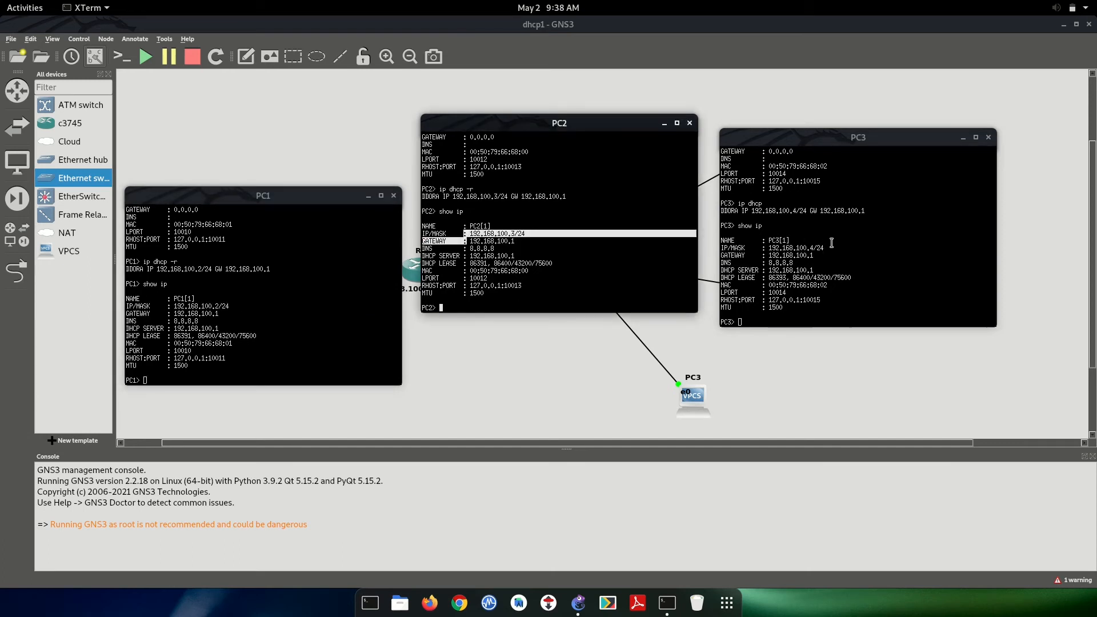
drag(829, 246, 769, 248)
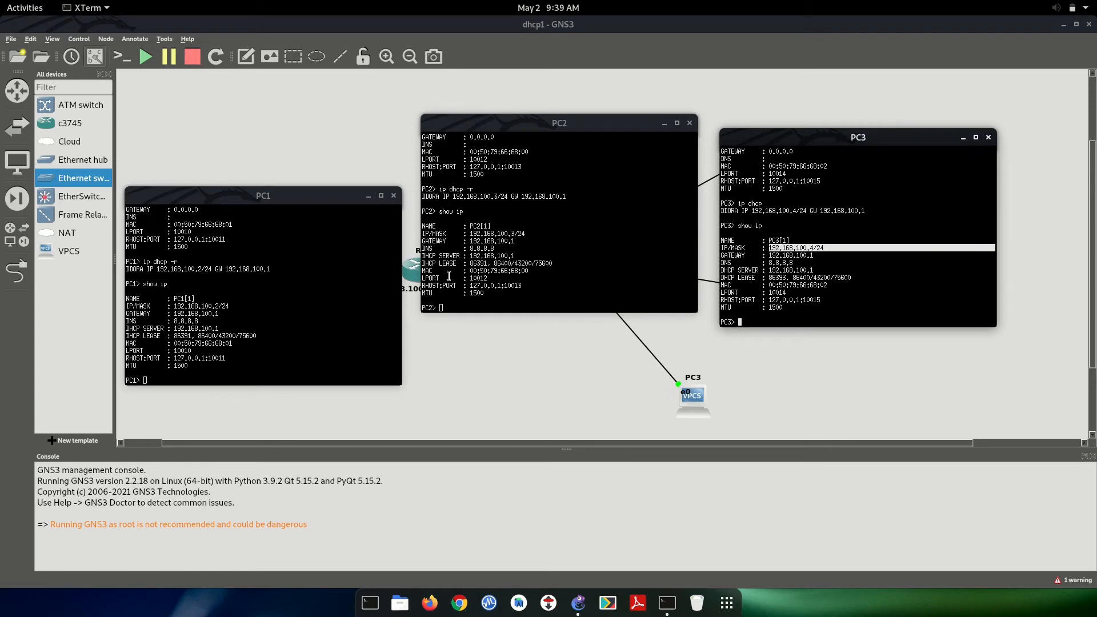
Ping 192.168.100.2/24 from PC1's console
click(332, 329)
text(pi)
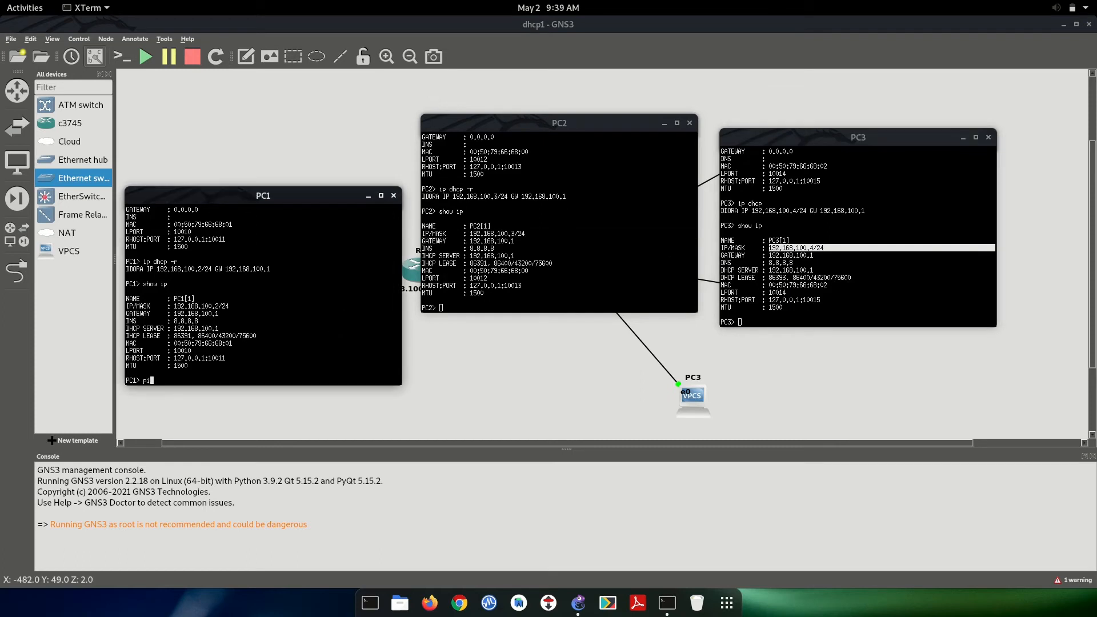
text(ng 192.1)
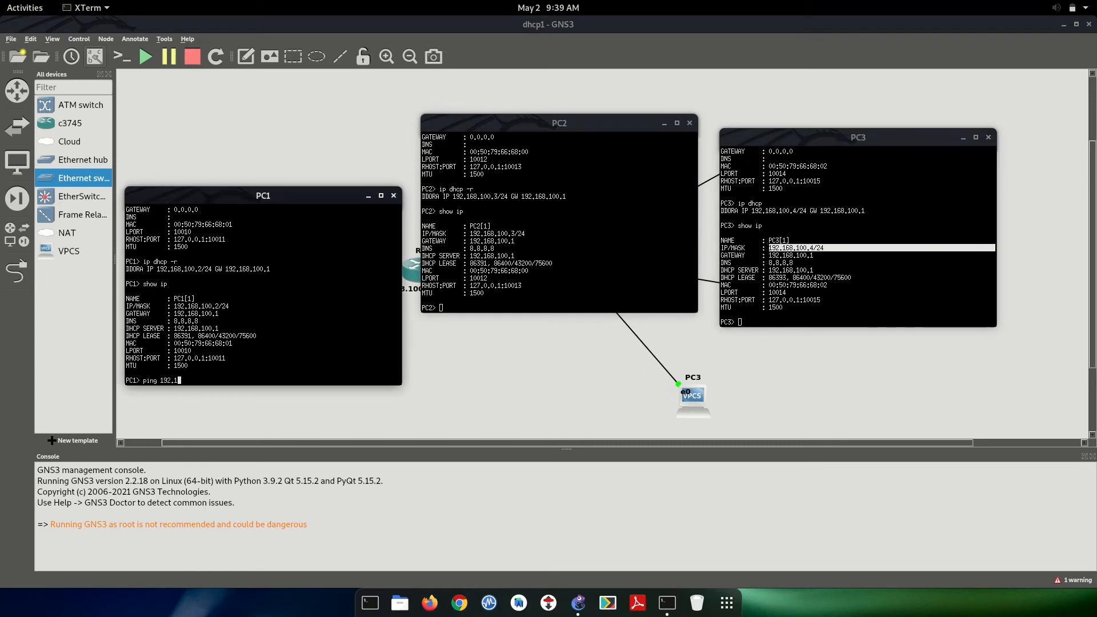
text(68.100.2/24)
key(Return)
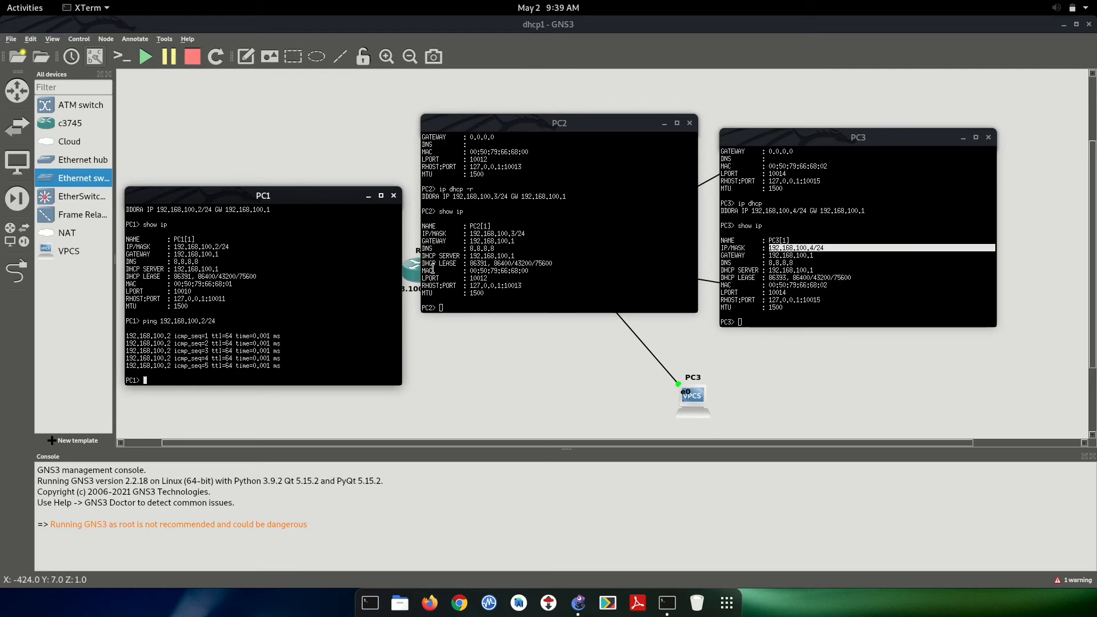
Ping 192.168.100.3 from PC2's console and 192.168.100.4 from PC3's console
click(608, 257)
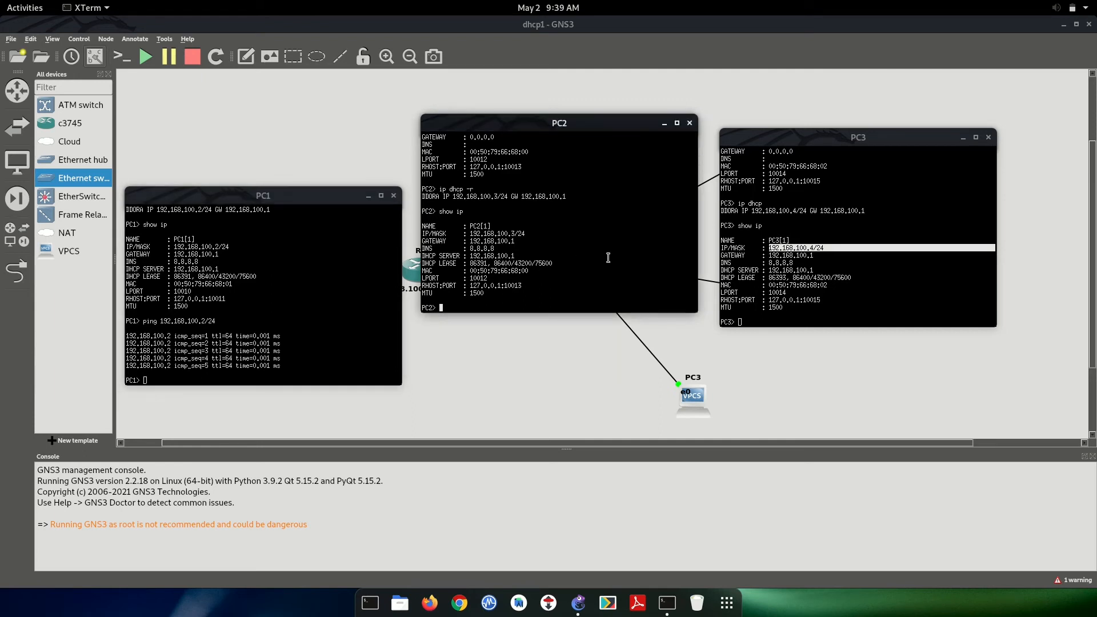
text(ping 192.168.100.3)
key(Return)
click(820, 292)
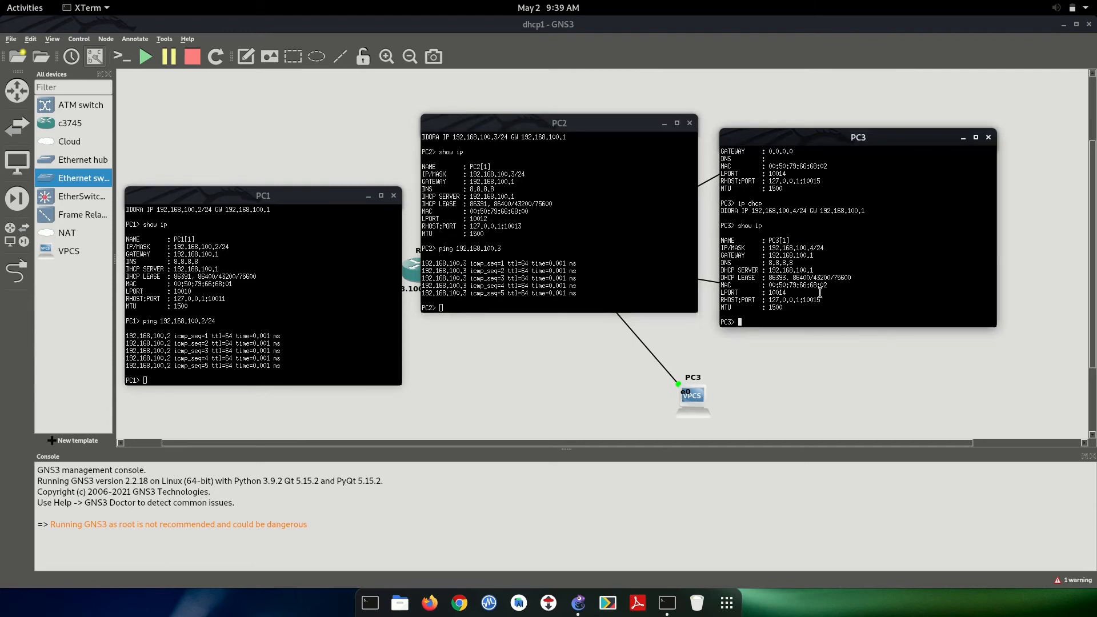
text(ping 192.168.100.4)
key(Return)
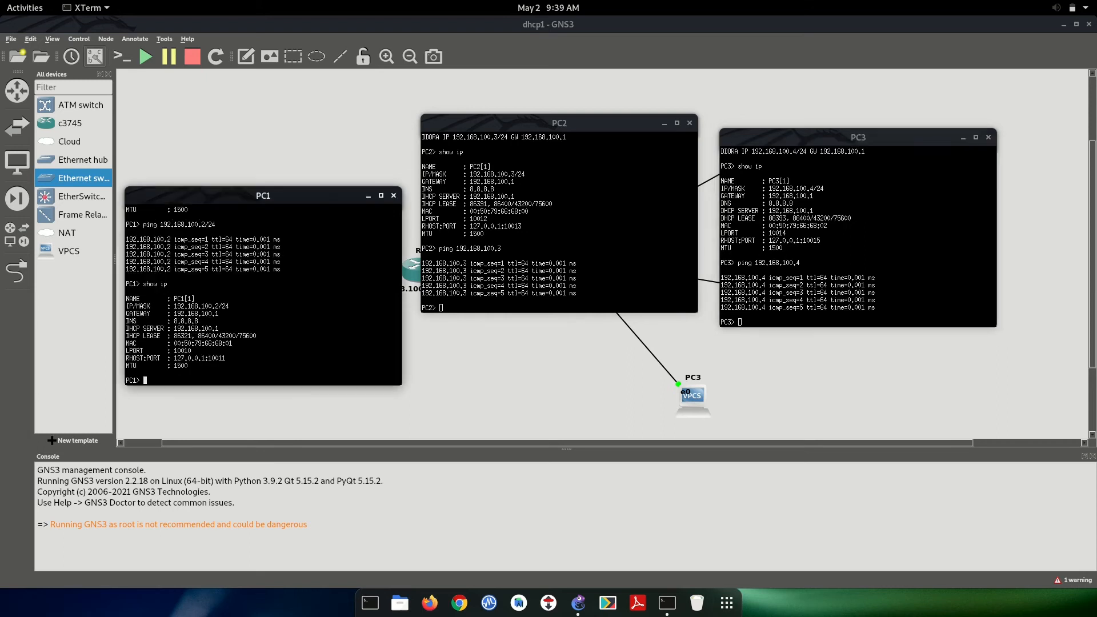
Close the console windows of PC1, PC2 and PC3
click(394, 196)
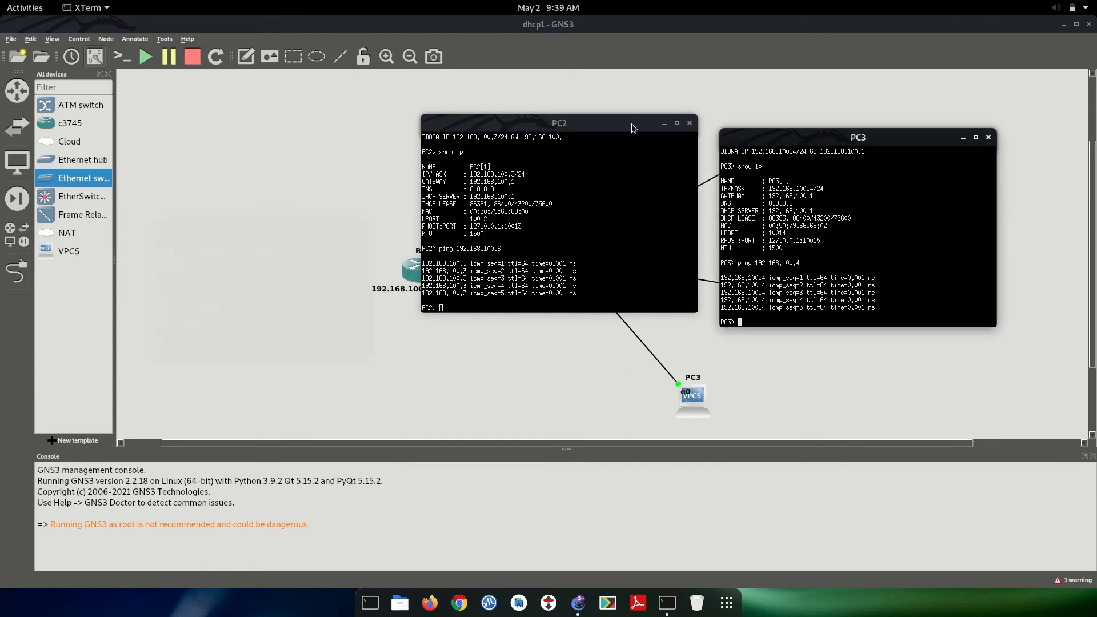
click(690, 123)
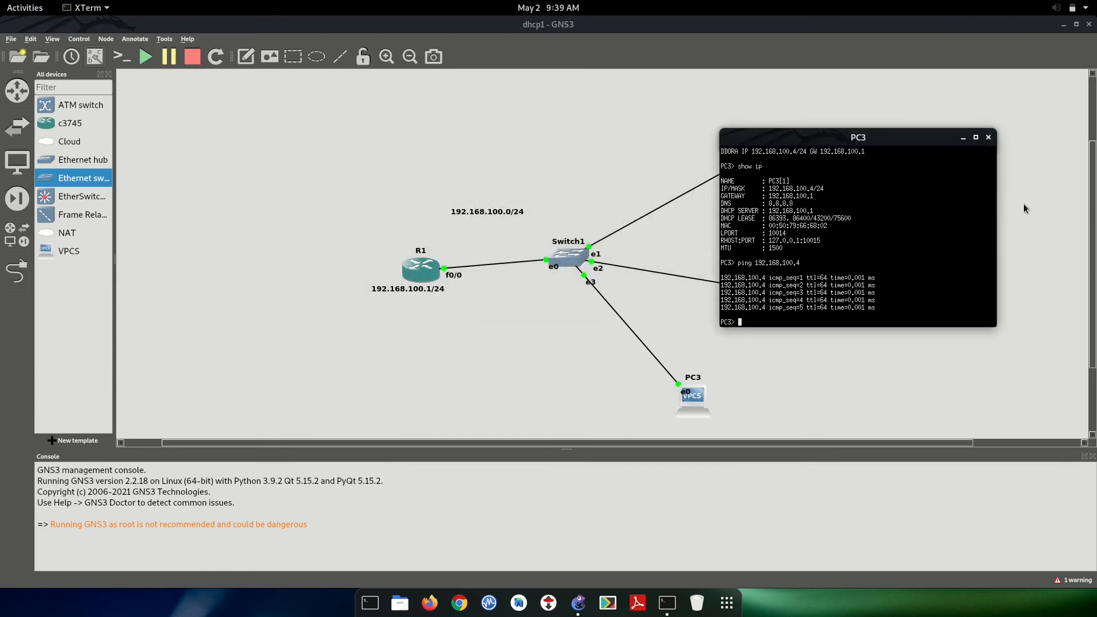
click(989, 137)
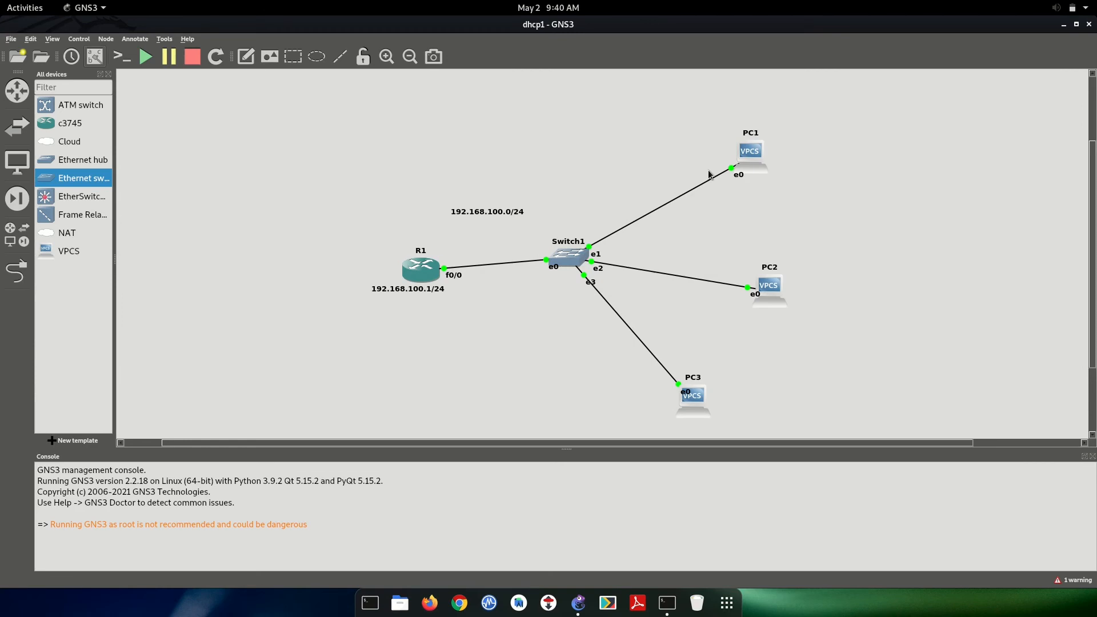
Open R1's console, clear the stray text at the prompt and enter global configuration mode with configure terminal
right_click(422, 269)
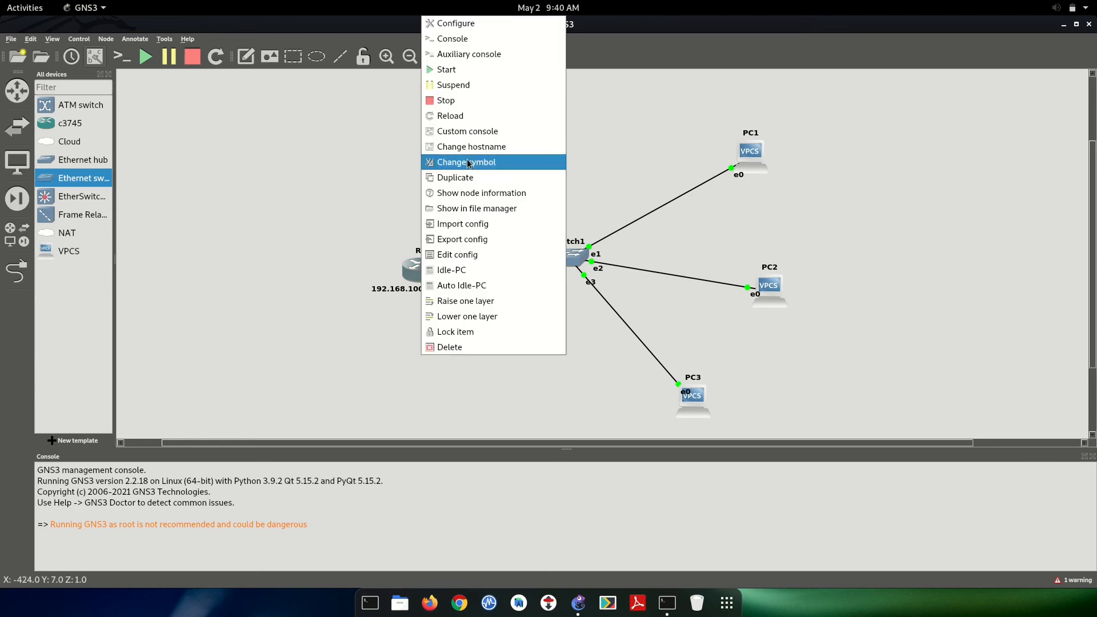
click(457, 37)
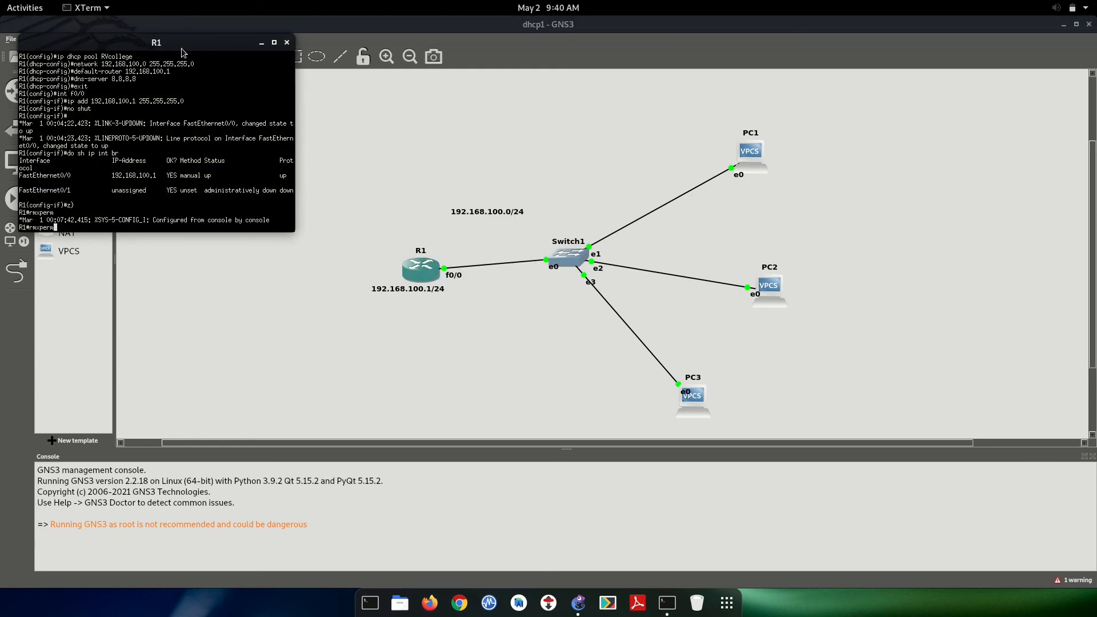
drag(183, 43, 374, 192)
key(BackSpace)
key(BackSpace)
key(BackSpace)
key(BackSpace)
key(BackSpace)
key(BackSpace)
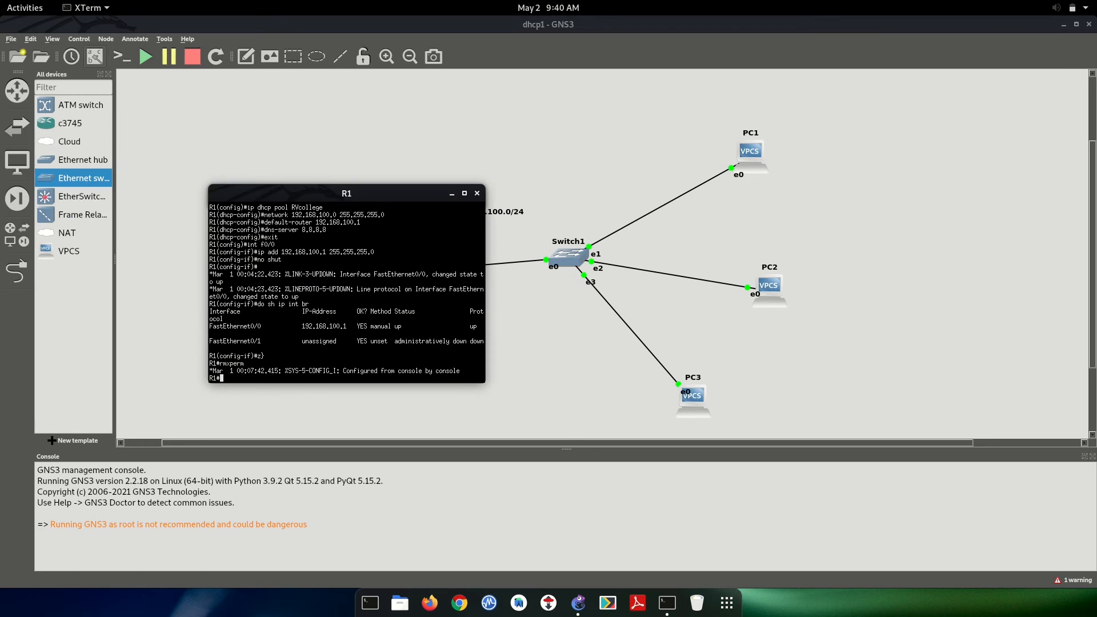
text(configure terminal)
key(Return)
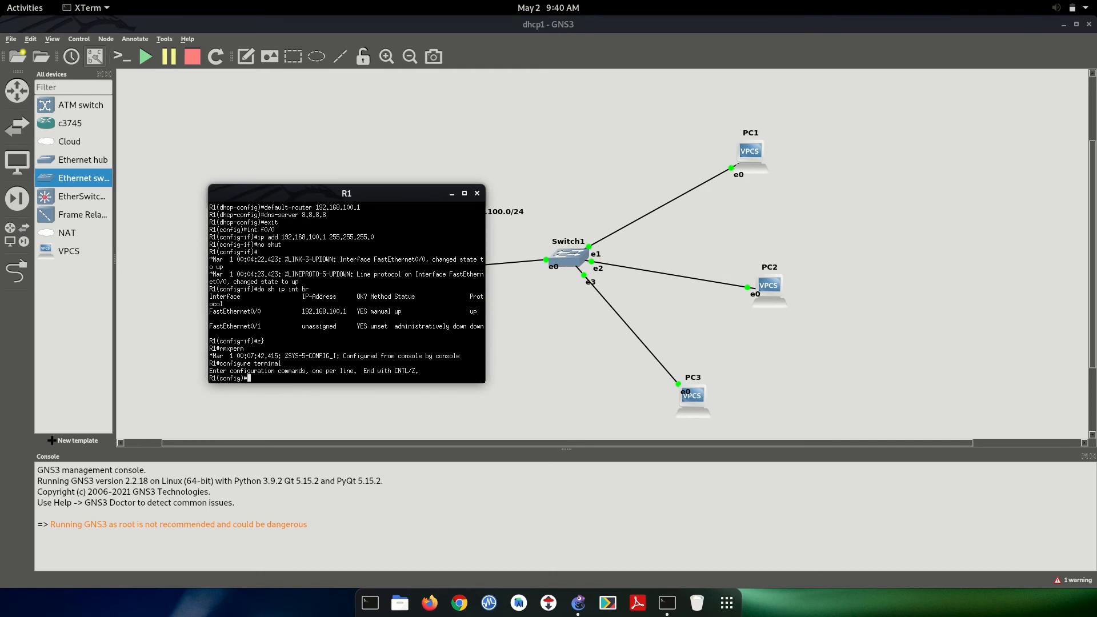
Enter R1's DHCP pool RVcollege and query the options of its lease command with lease ?
text(lease ?)
key(Return)
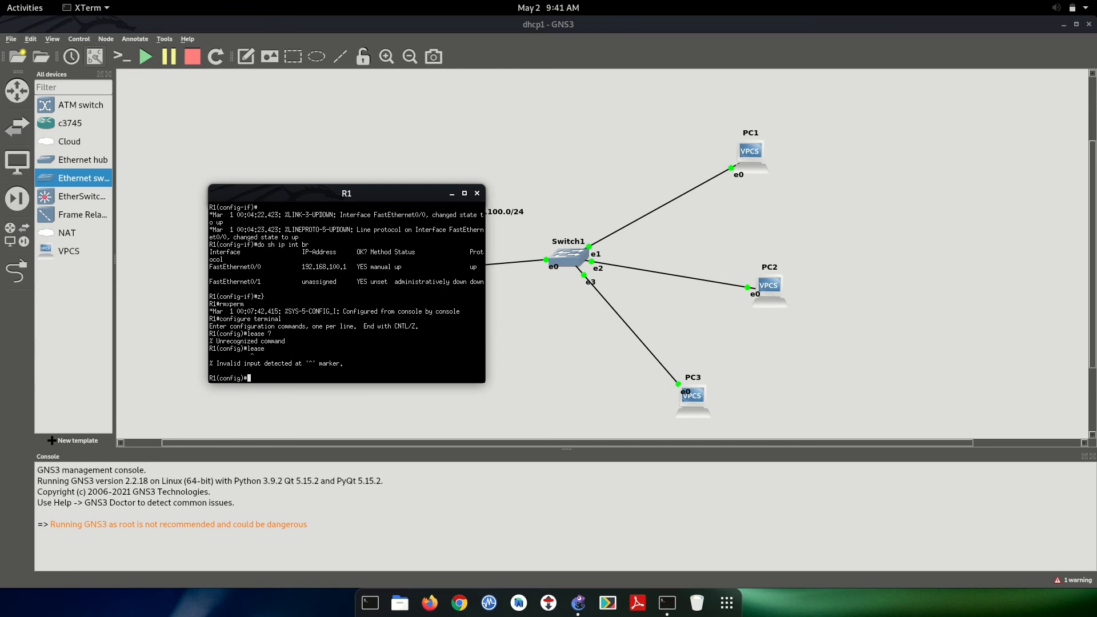
text(ip dhcp pool RVcollege)
key(Return)
text(lease)
key(Return)
text(lease ?)
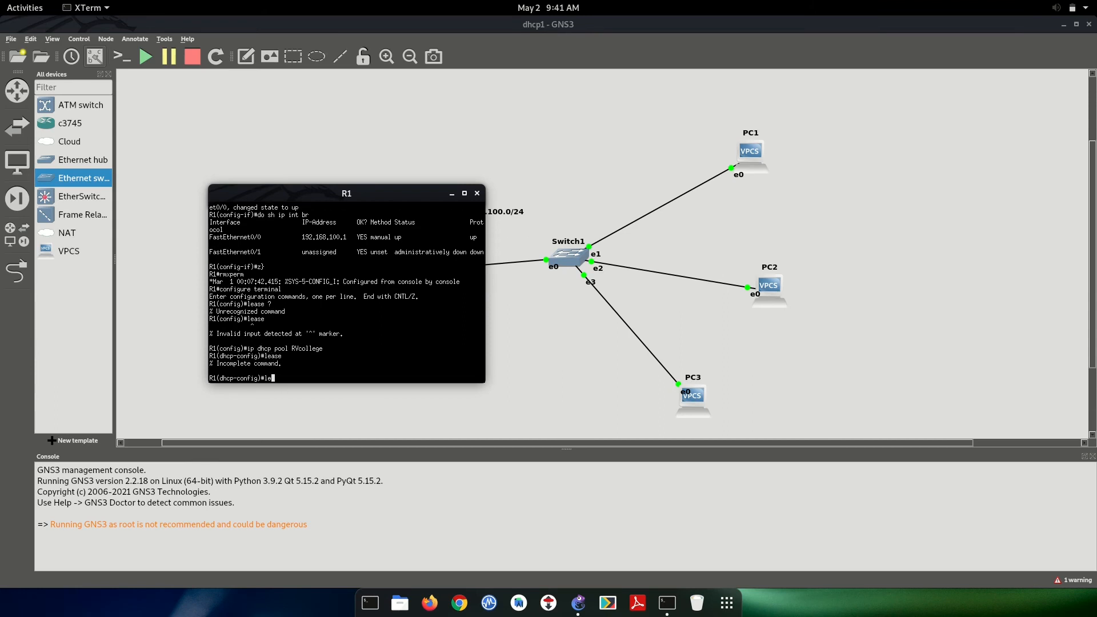
key(Return)
Set the RVcollege pool's lease time to 1 day, exit configuration mode and close R1's console
text(lease 1)
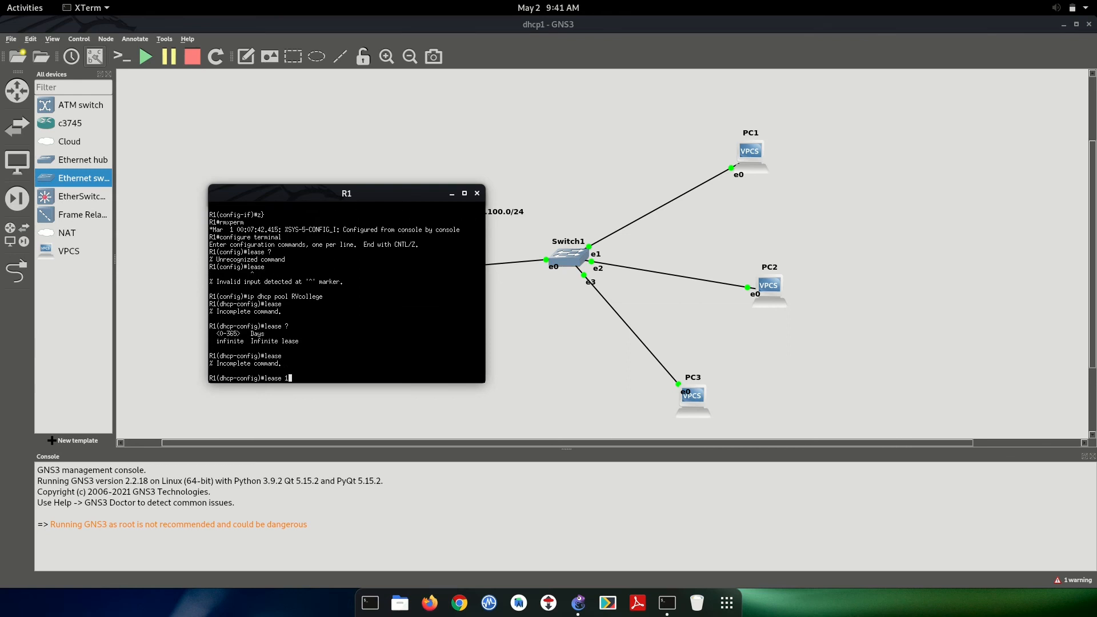
key(Return)
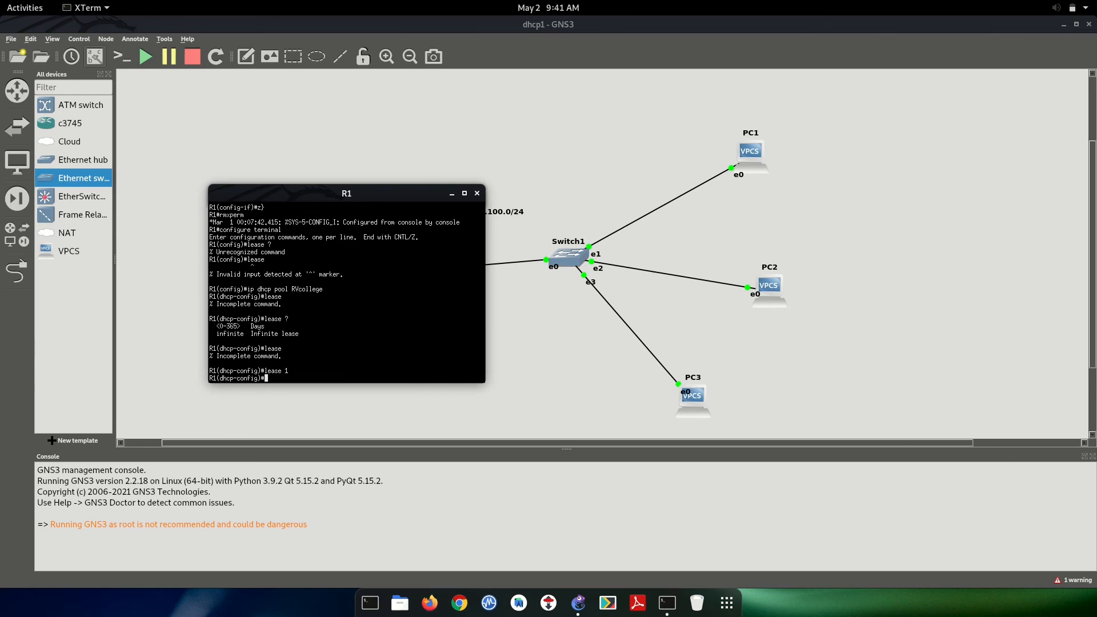
text(exit)
key(Return)
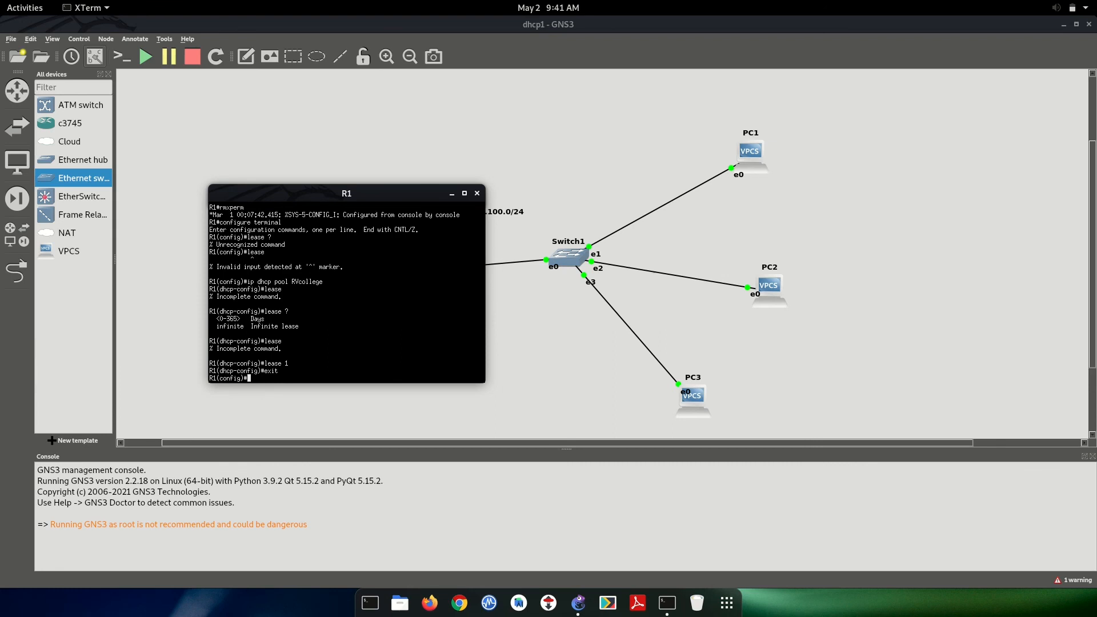
key(Return)
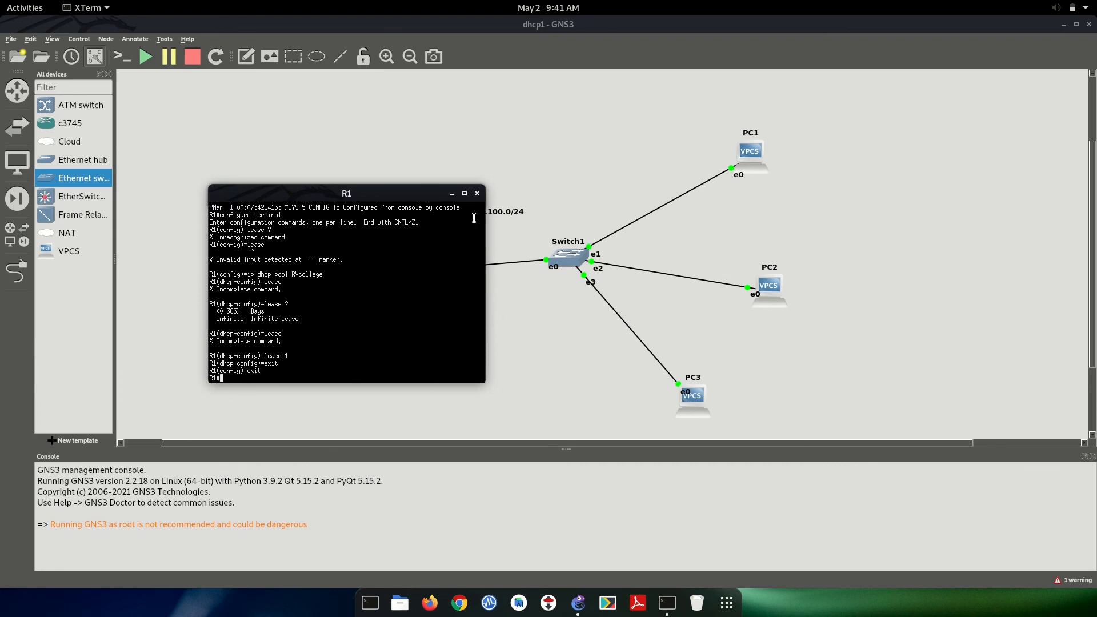
click(477, 194)
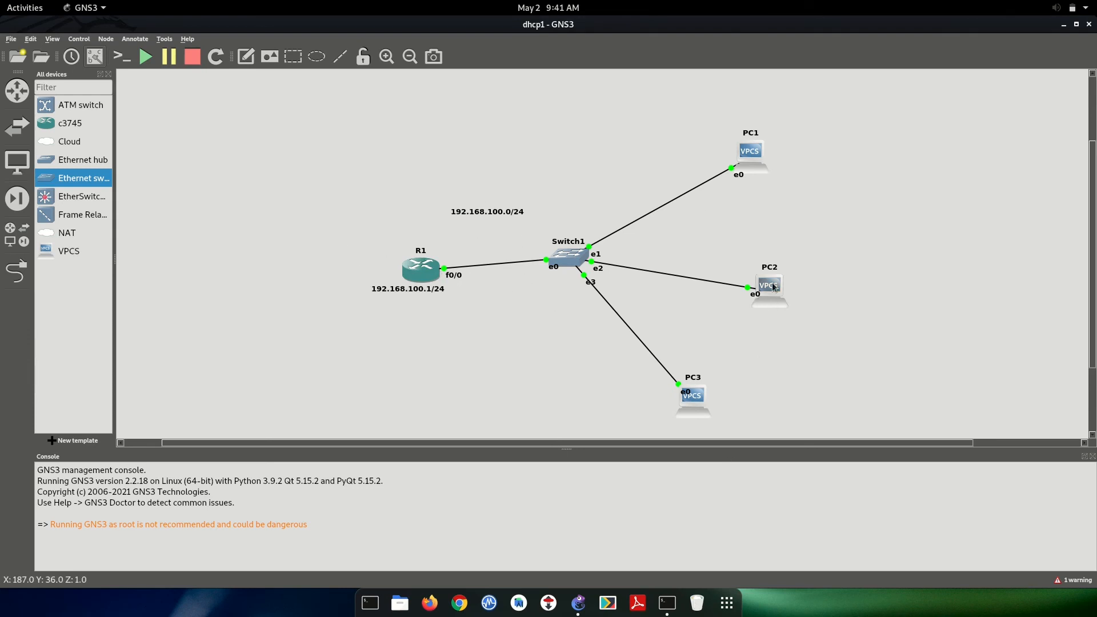
Open PC2's console and run show ip to check its DHCP-assigned settings
right_click(770, 280)
click(791, 305)
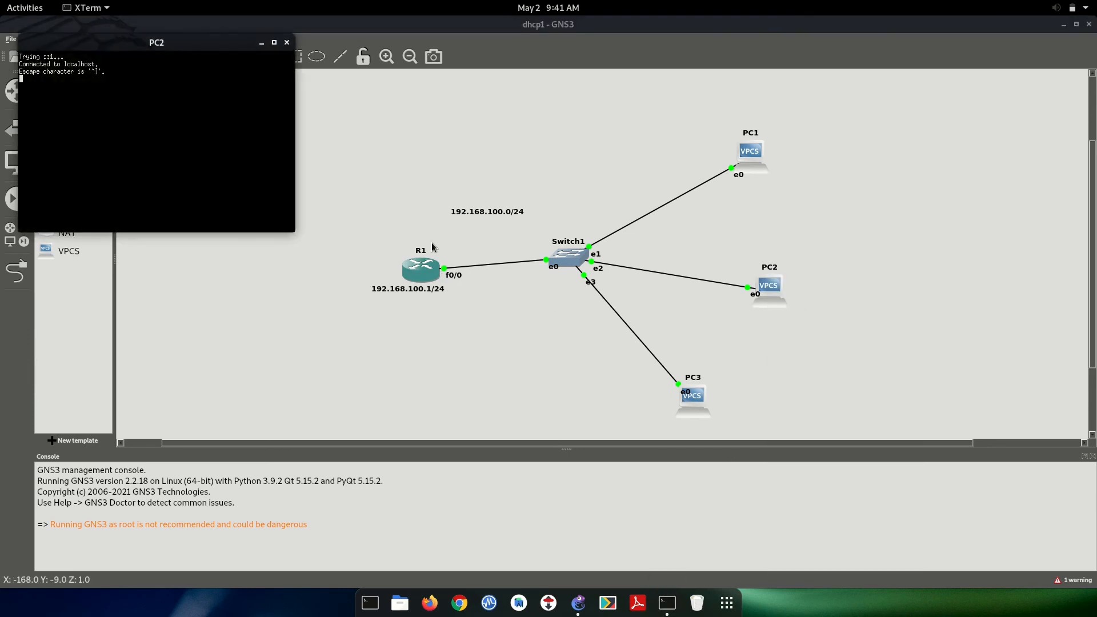
drag(213, 45, 461, 286)
key(Return)
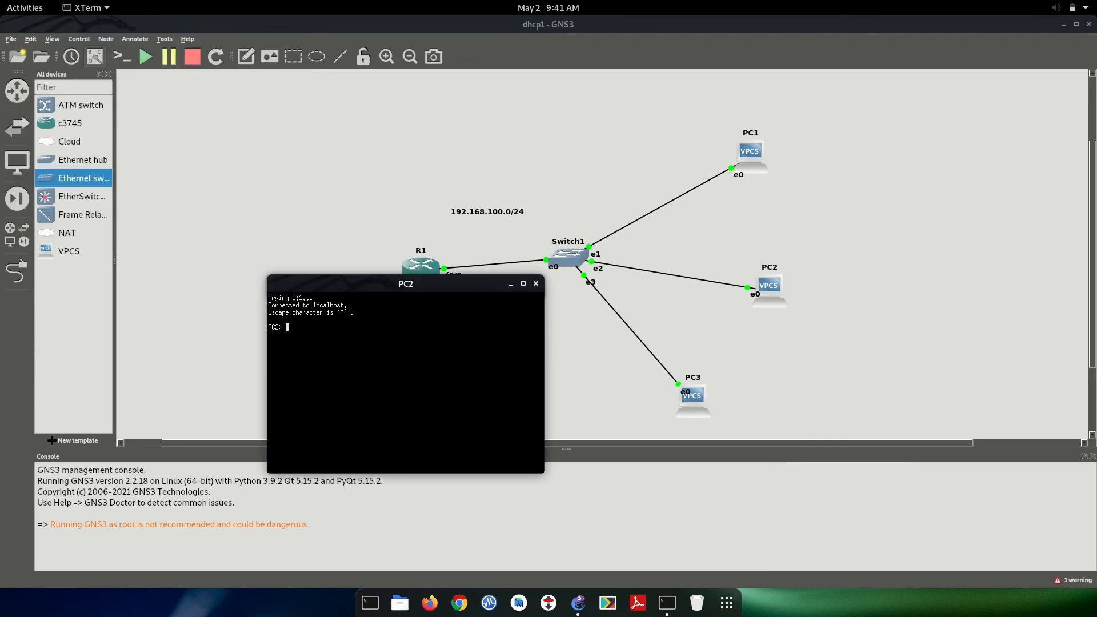
text(show ip)
key(Return)
Ping PC1 at 192.168.100.2 from PC2's console and return to the prompt
text(pi)
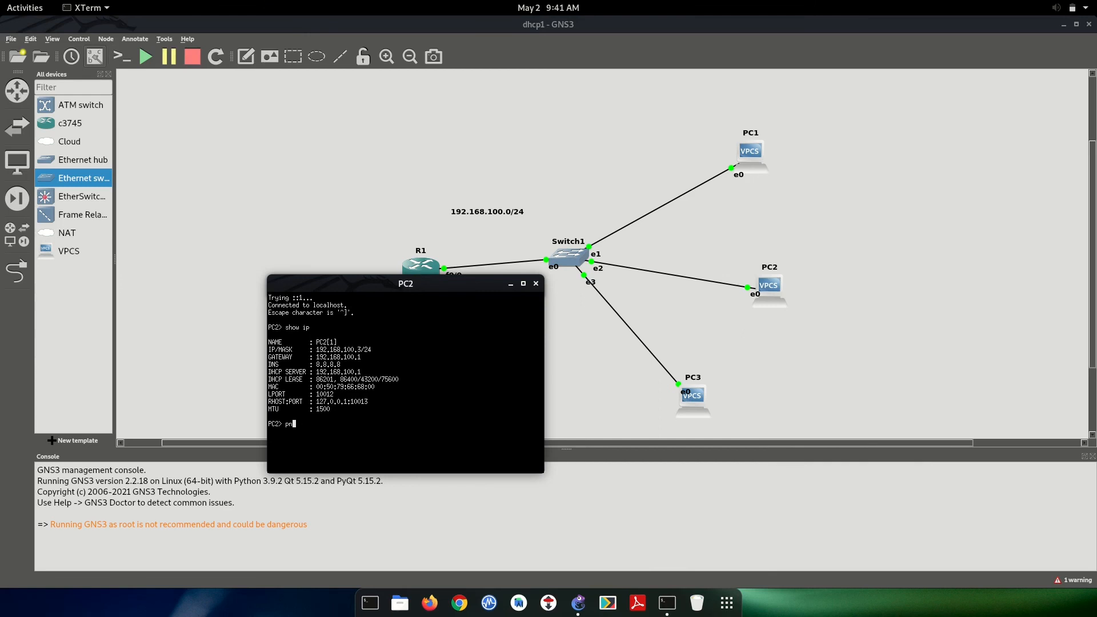
text(ng 192.168.100.2)
key(Return)
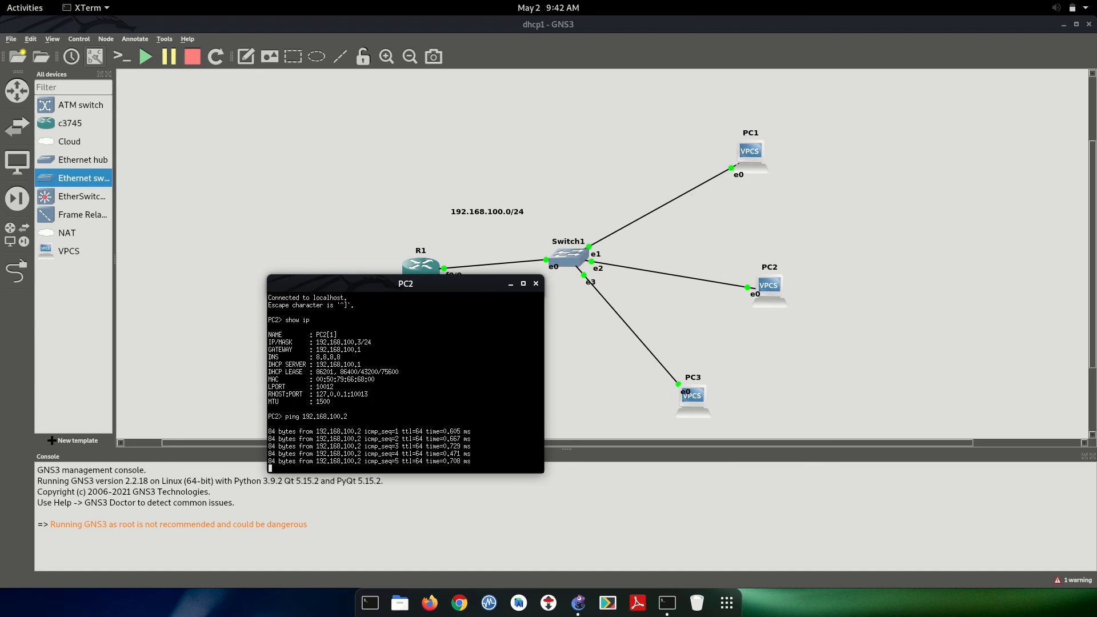
key(ctrl+x)
key(ctrl+z)
Ping PC2's own address 192.168.100.3 from its console
key(Up)
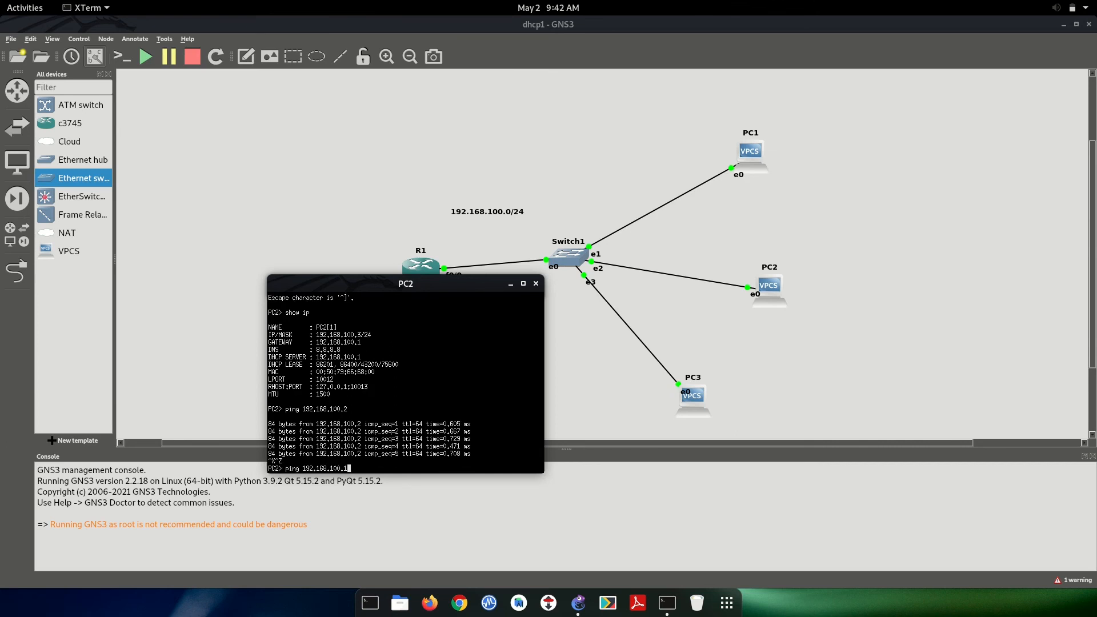
key(BackSpace)
text(2)
key(Return)
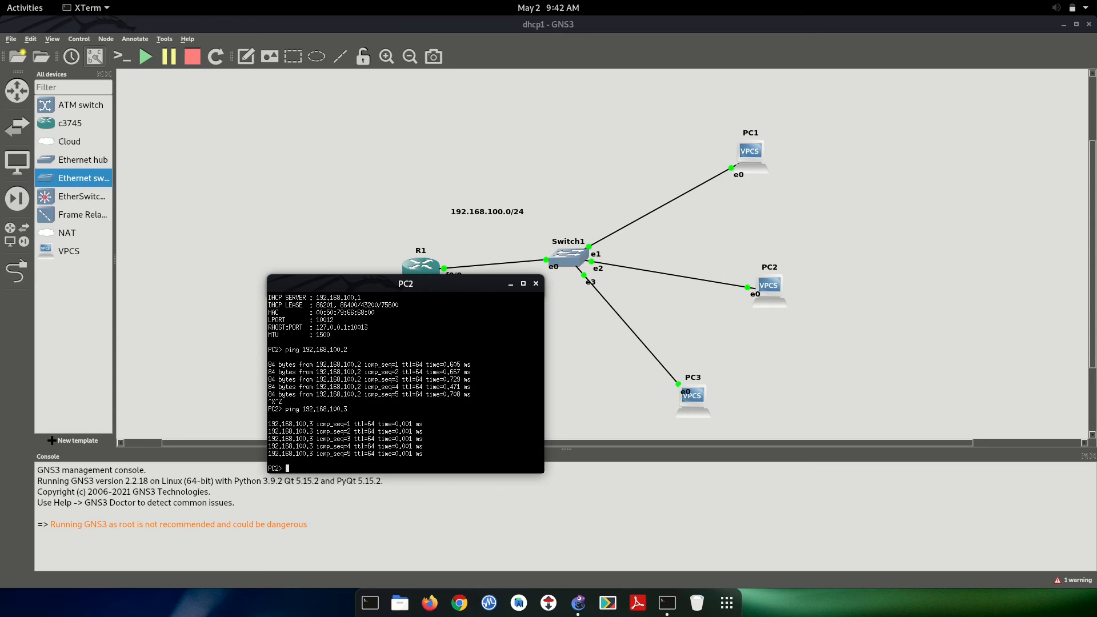
Ping PC3 at 192.168.100.4 from PC2's console, and close the console
key(Up)
key(BackSpace)
text(4)
key(Return)
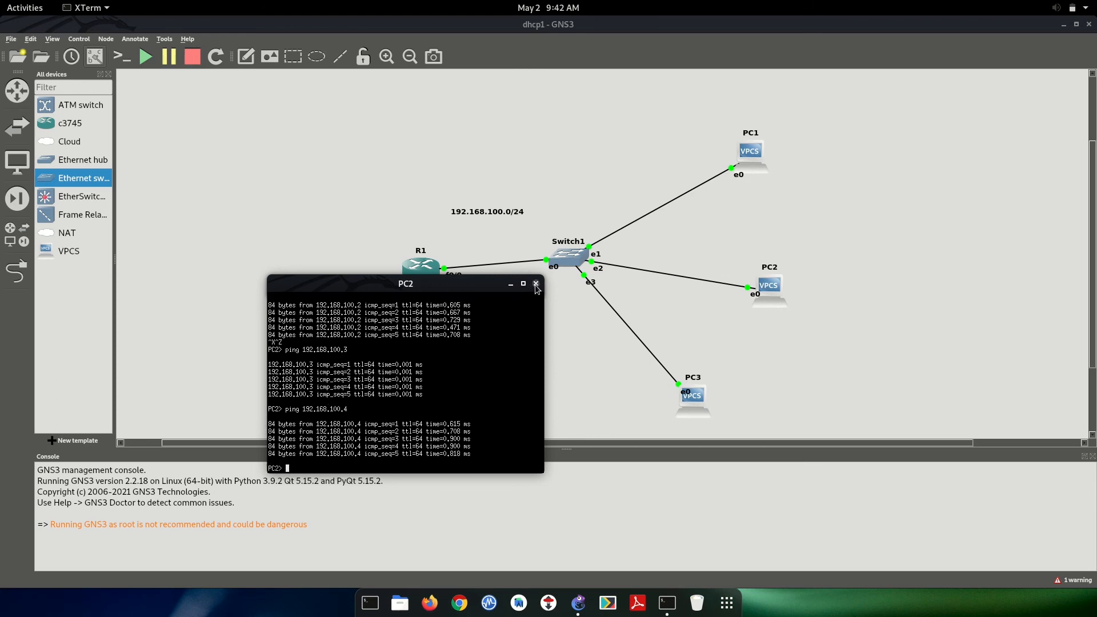
click(536, 284)
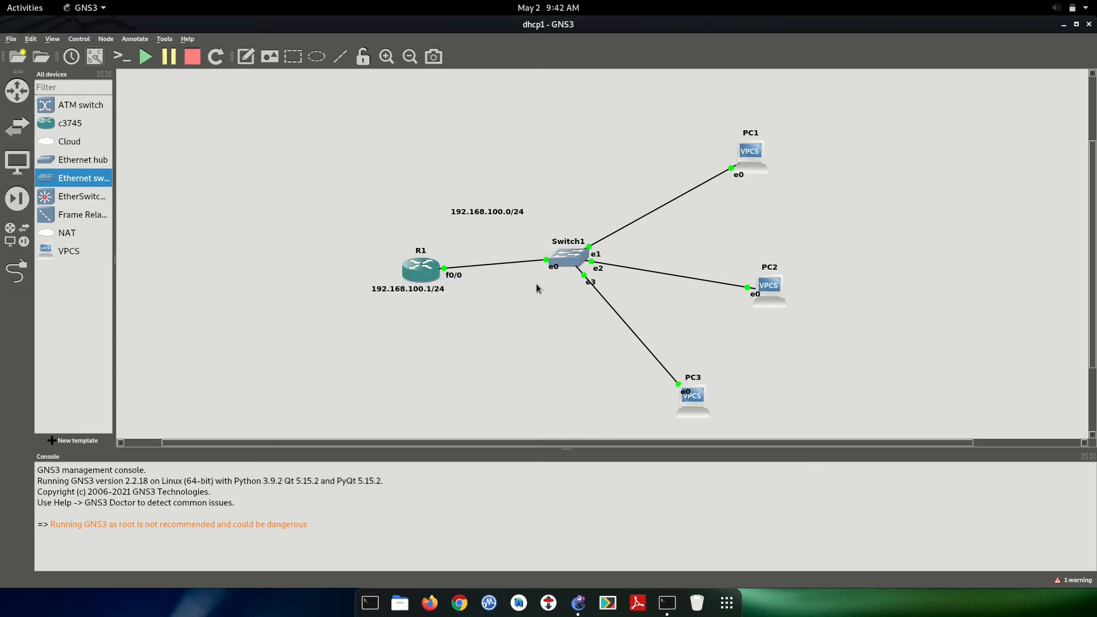